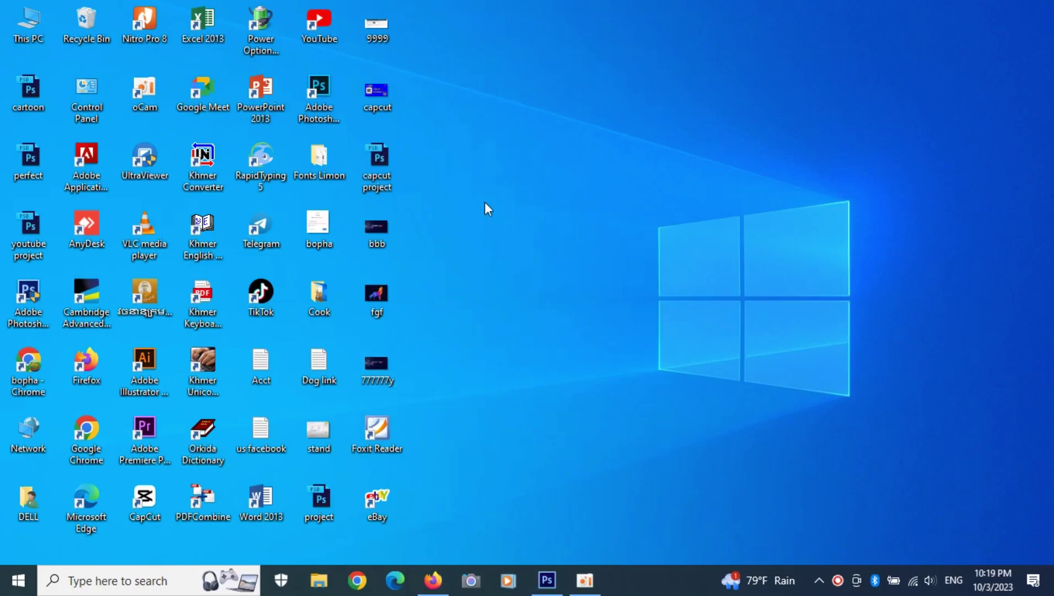
Step: Refresh the desktop twice from its right-click menu
right_click(484, 202)
left_click(526, 246)
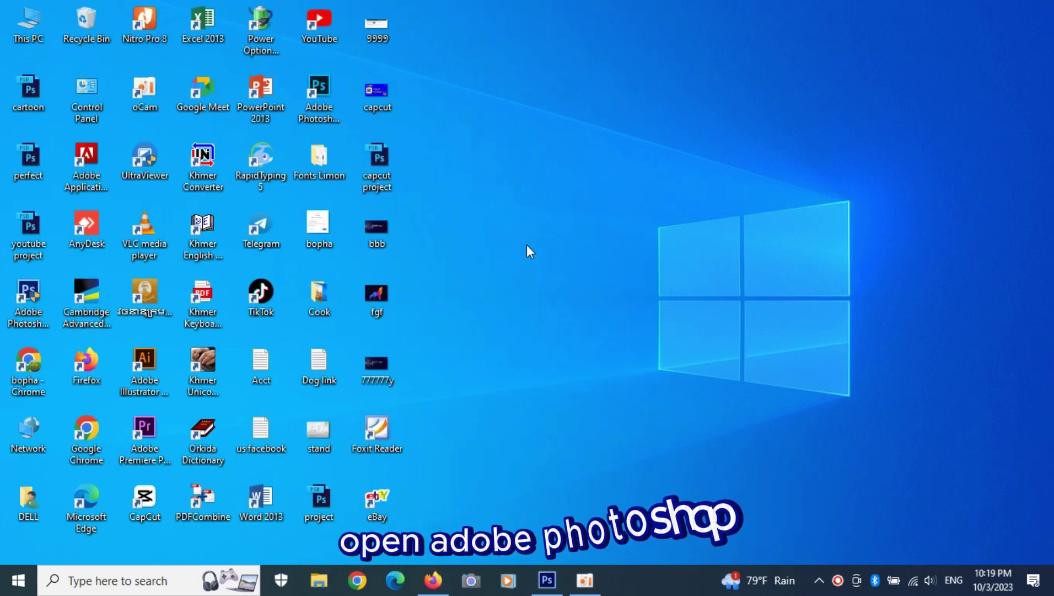
right_click(541, 102)
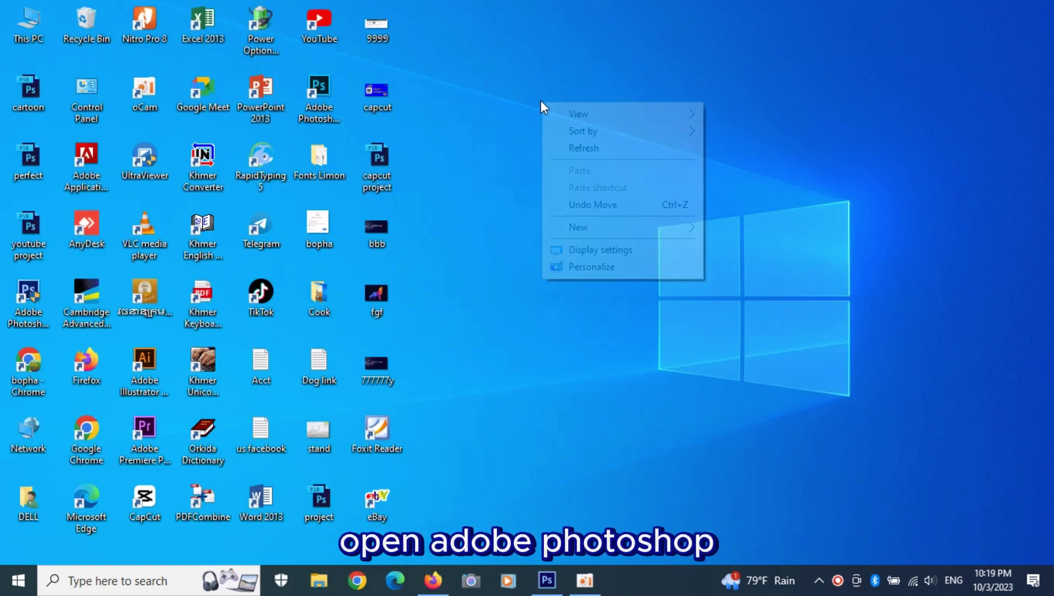
left_click(557, 148)
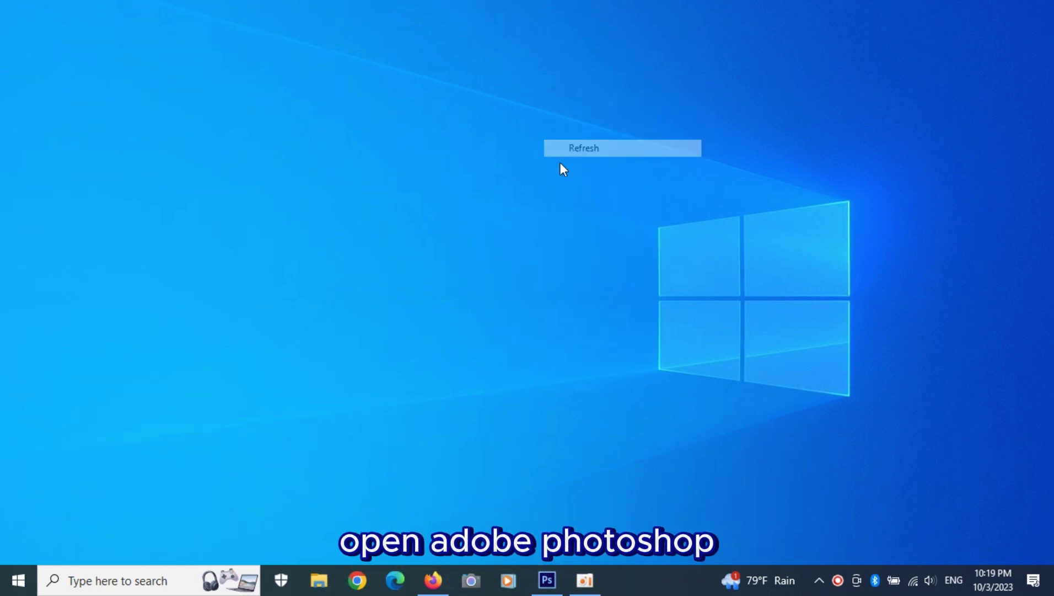
Step: Open the hummingbird photo 121 from Downloads in Photoshop
left_click(547, 580)
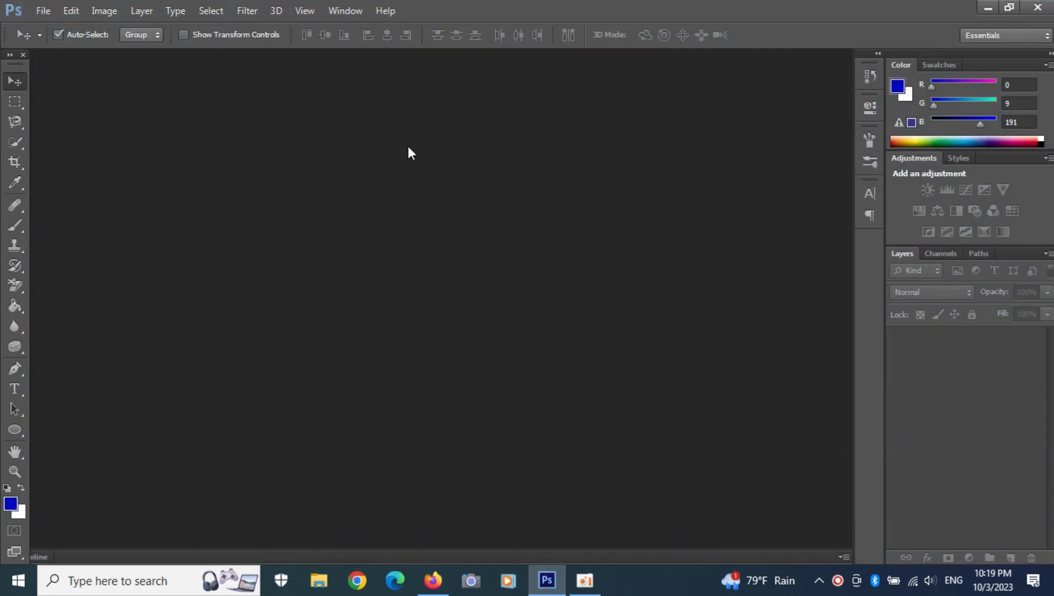
left_click(43, 11)
left_click(76, 55)
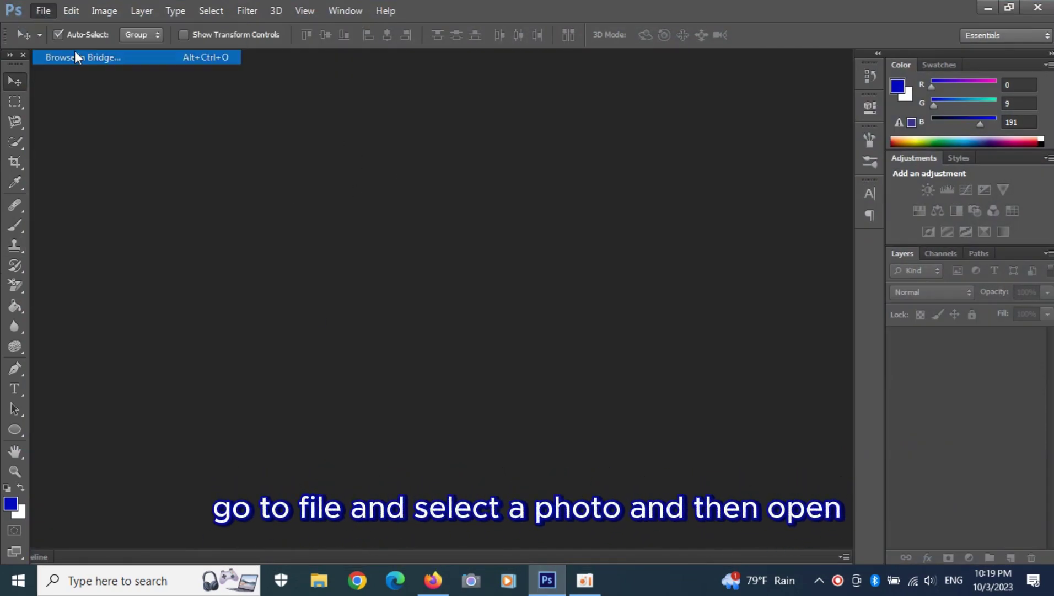
left_click(38, 11)
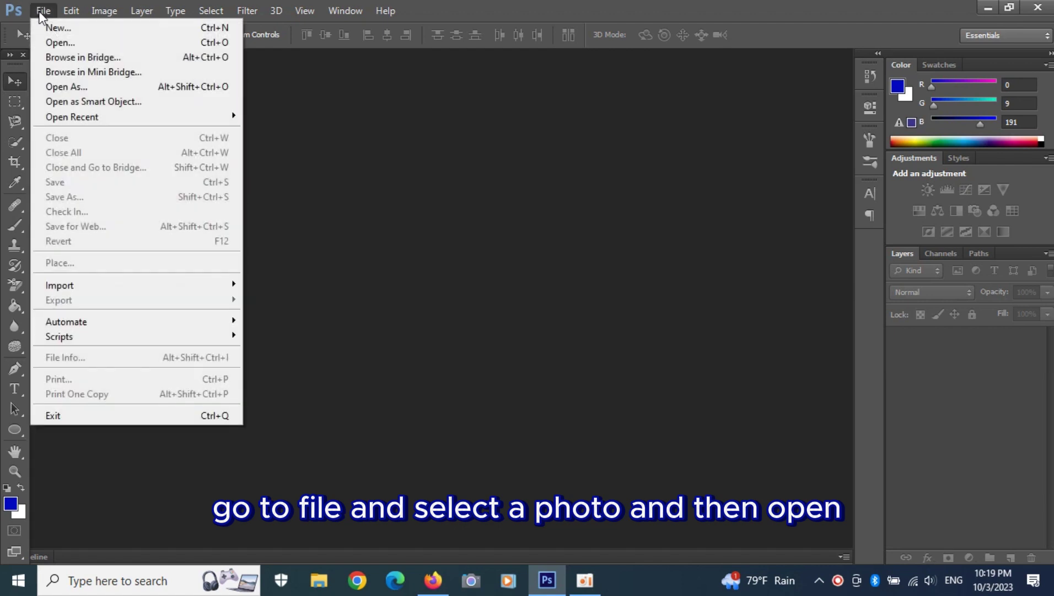
left_click(61, 37)
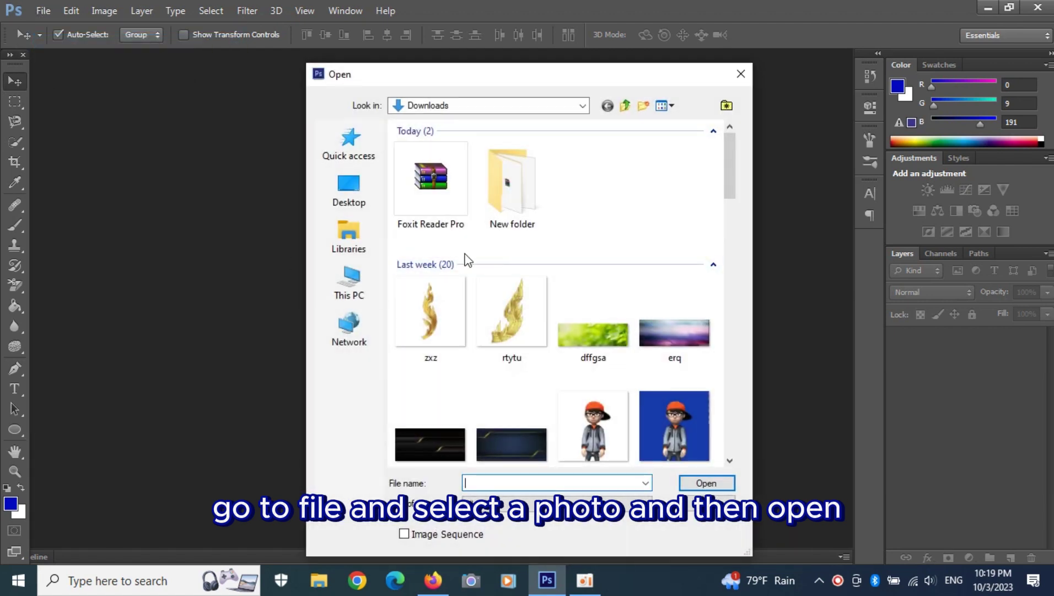
scroll(466, 261, "down", 5)
scroll(483, 276, "down", 5)
scroll(552, 309, "down", 5)
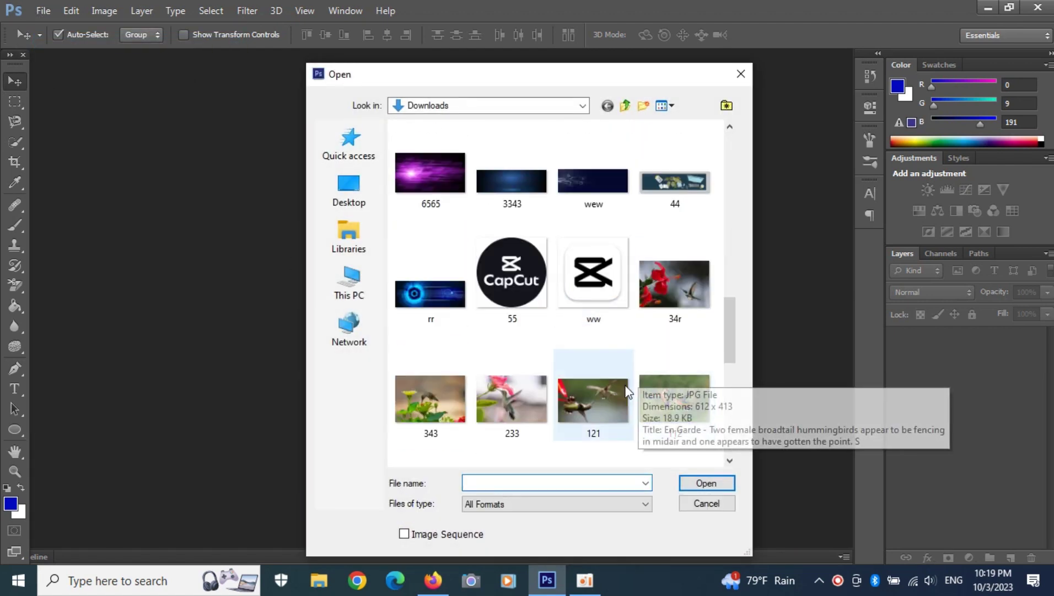
left_click(628, 408)
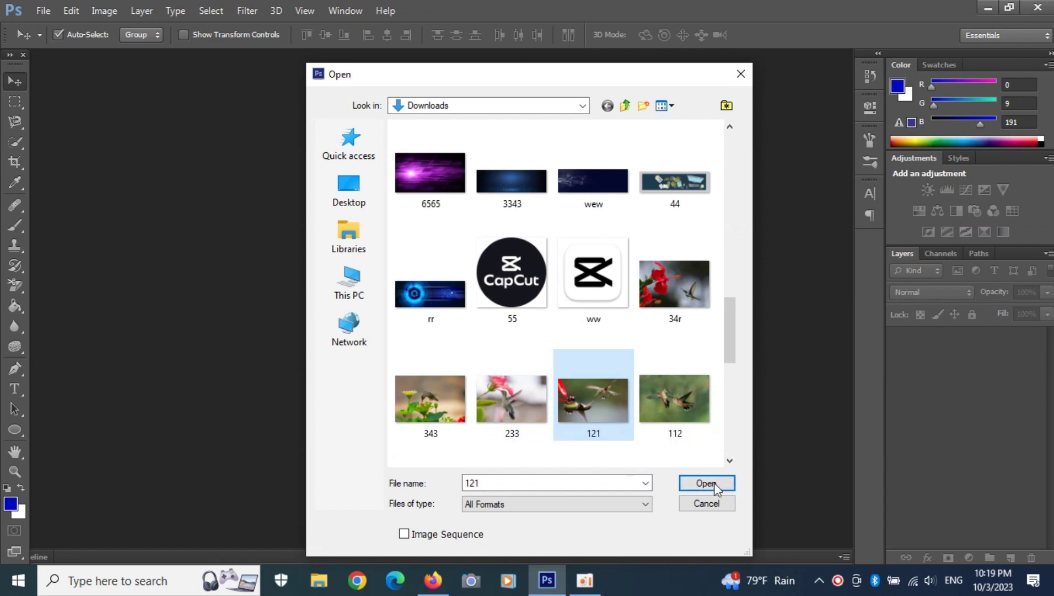
left_click(684, 488)
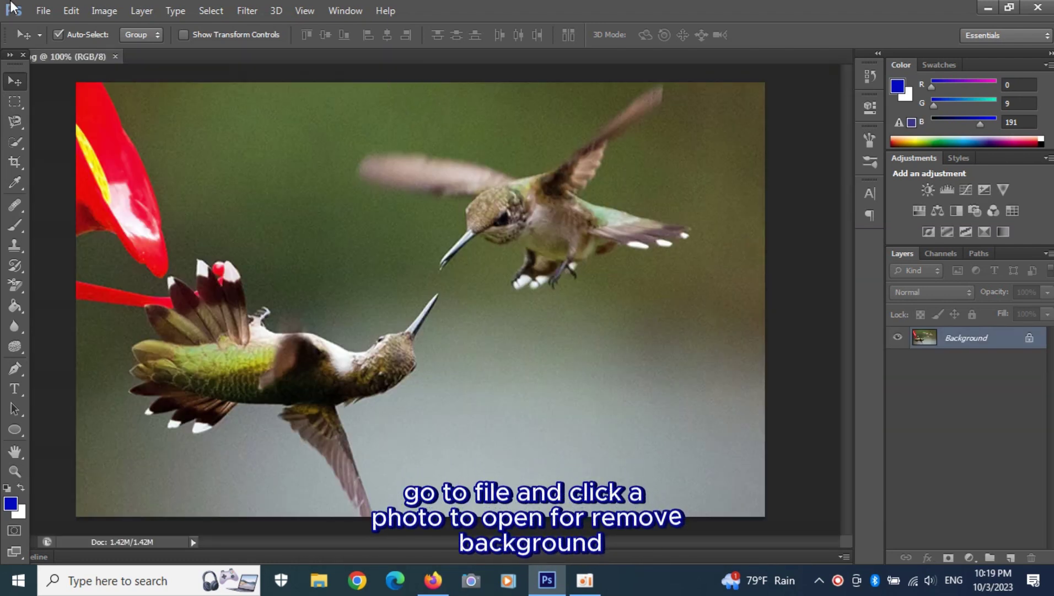
Step: Open the girl photo 55.jpg from Downloads as a second document
left_click(48, 7)
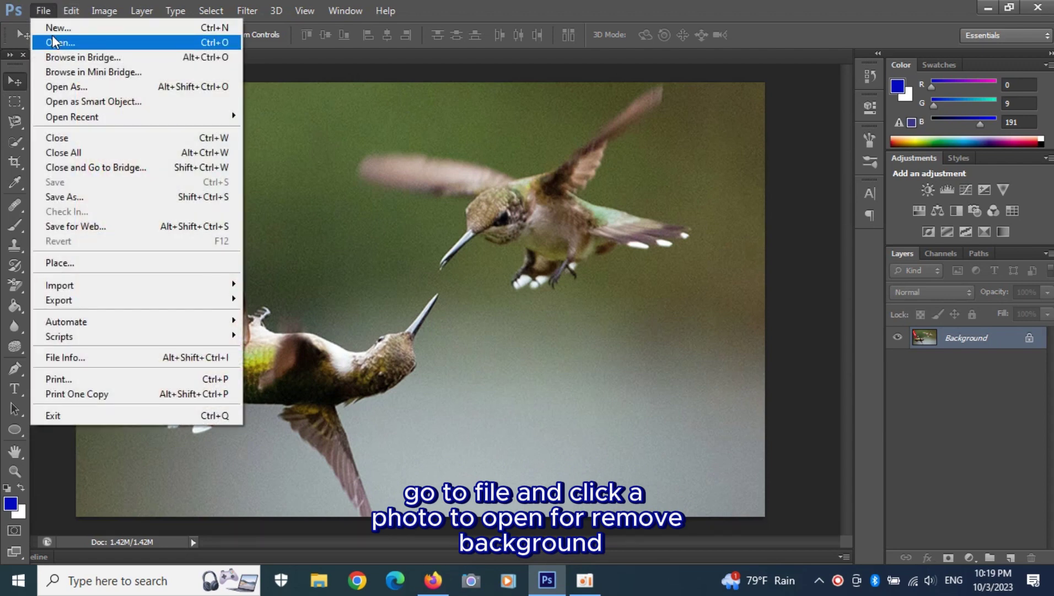
left_click(51, 36)
scroll(433, 244, "down", 5)
scroll(434, 244, "down", 3)
scroll(483, 358, "down", 6)
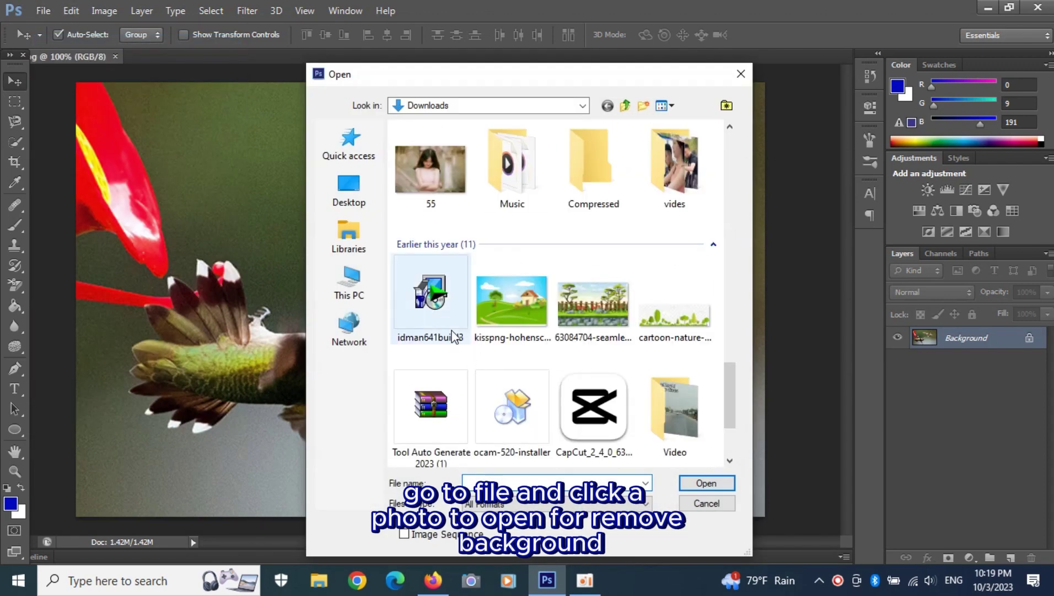
left_click(430, 165)
left_click(692, 483)
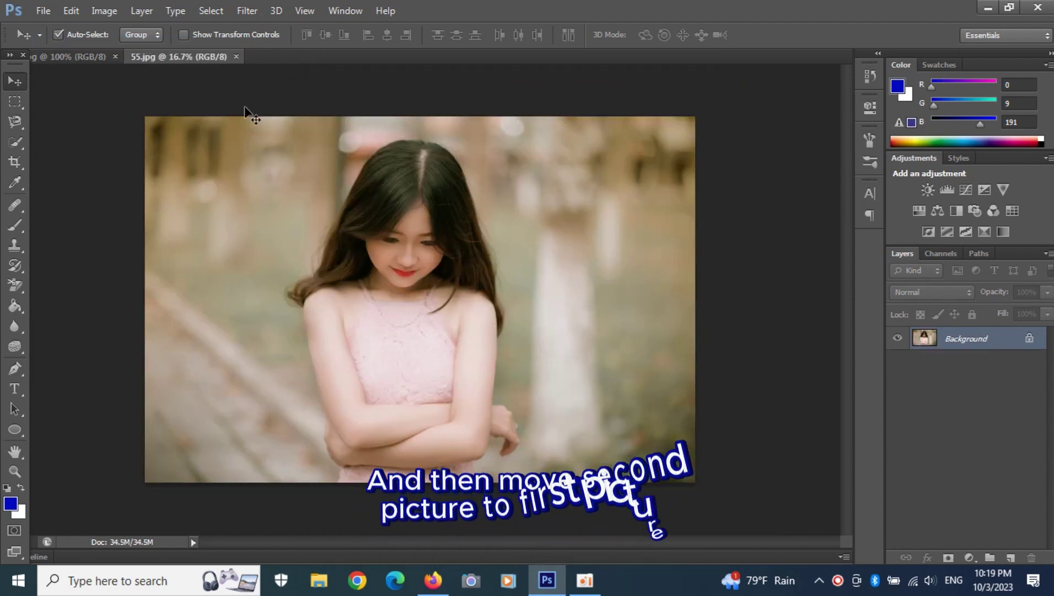
Step: Drag the girl photo from 55.jpg into the hummingbird document 121, then re-dock 55.jpg
left_click_drag(182, 56, 319, 127)
left_click_drag(532, 235, 242, 243)
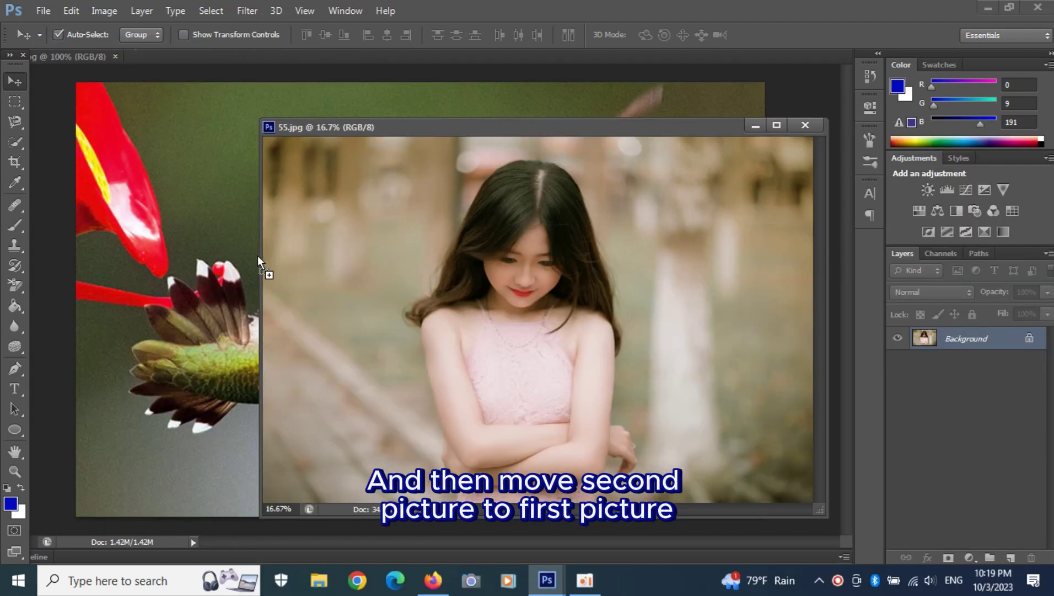
left_click_drag(712, 127, 701, 55)
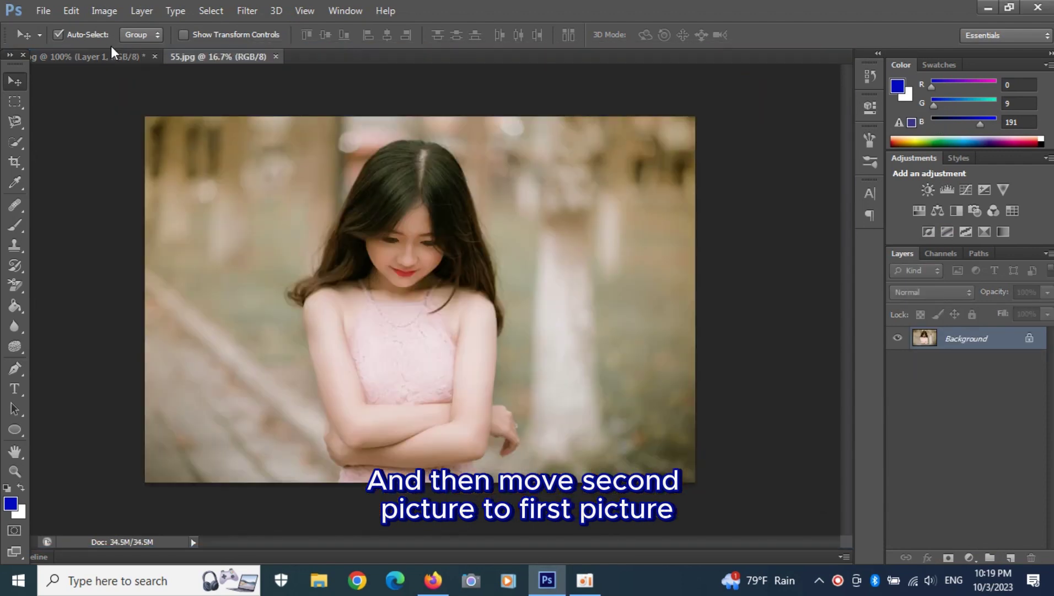
left_click(112, 56)
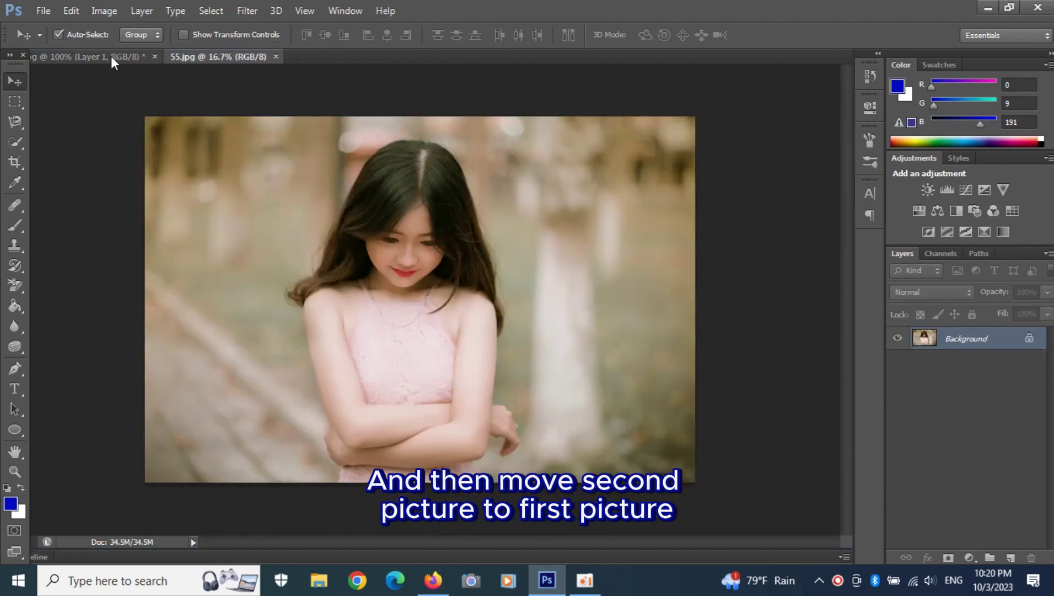
Step: Reposition Layer 1 over the hummingbirds and start shrinking it from the top-right corner
left_click_drag(533, 167, 199, 432)
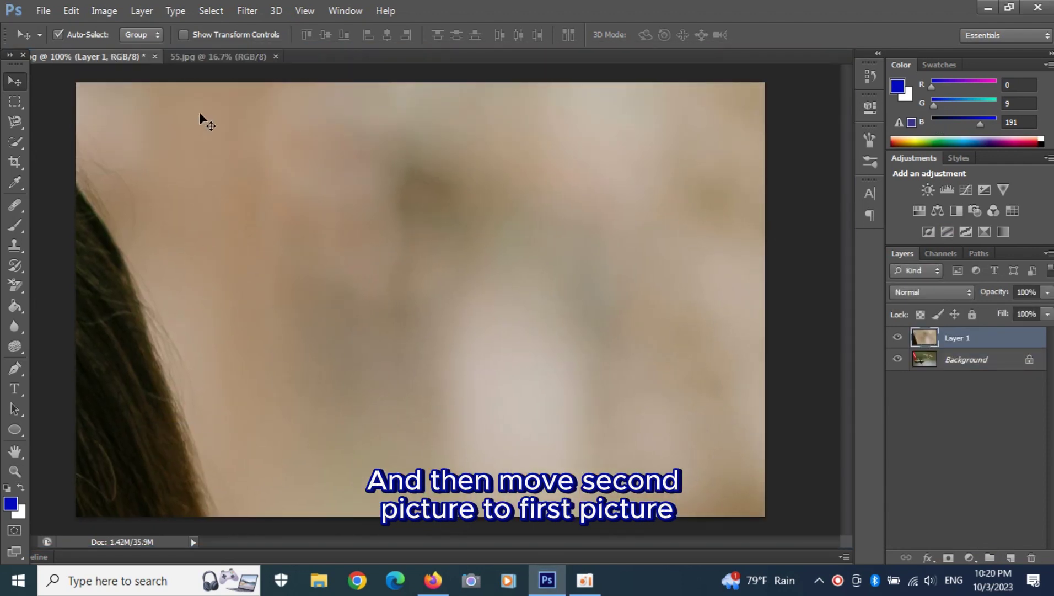
left_click_drag(590, 190, 683, 226)
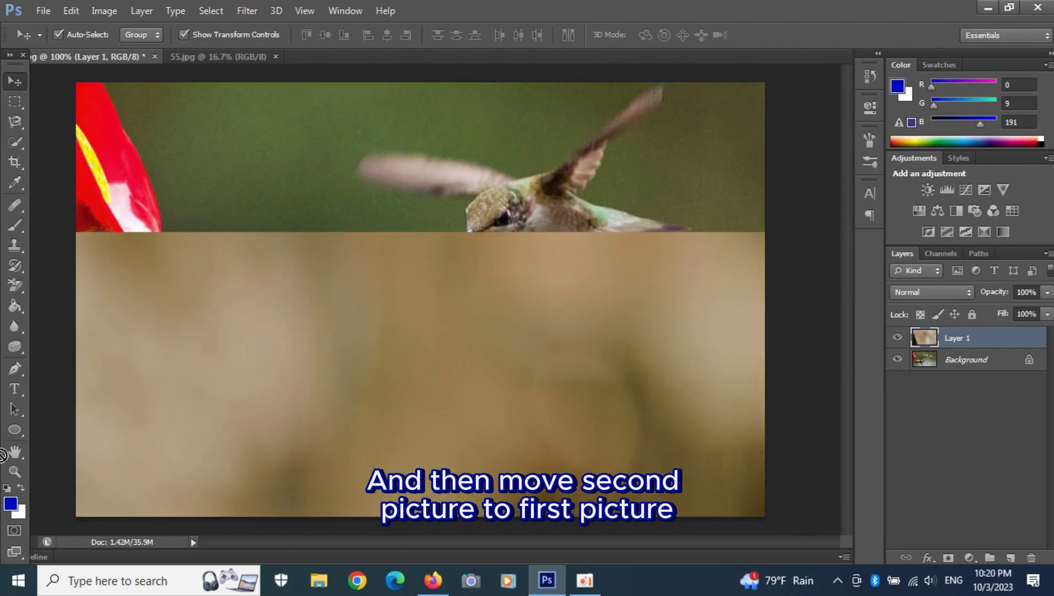
left_click_drag(684, 226, 662, 434)
left_click_drag(699, 257, 46, 436)
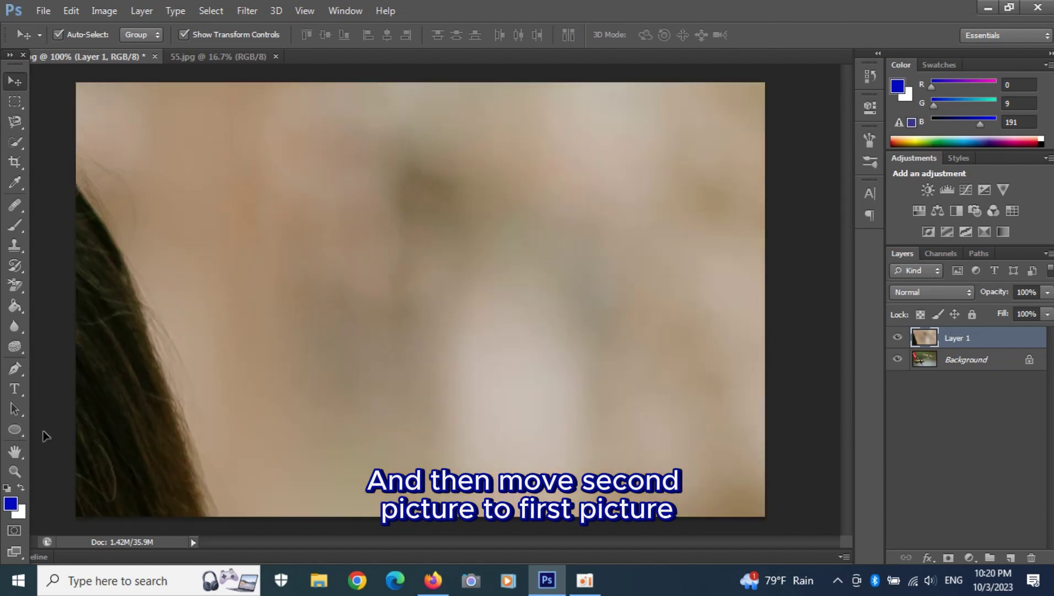
mouse_move(721, 174)
left_mouse_down()
mouse_move(530, 215)
mouse_move(689, 156)
left_mouse_up()
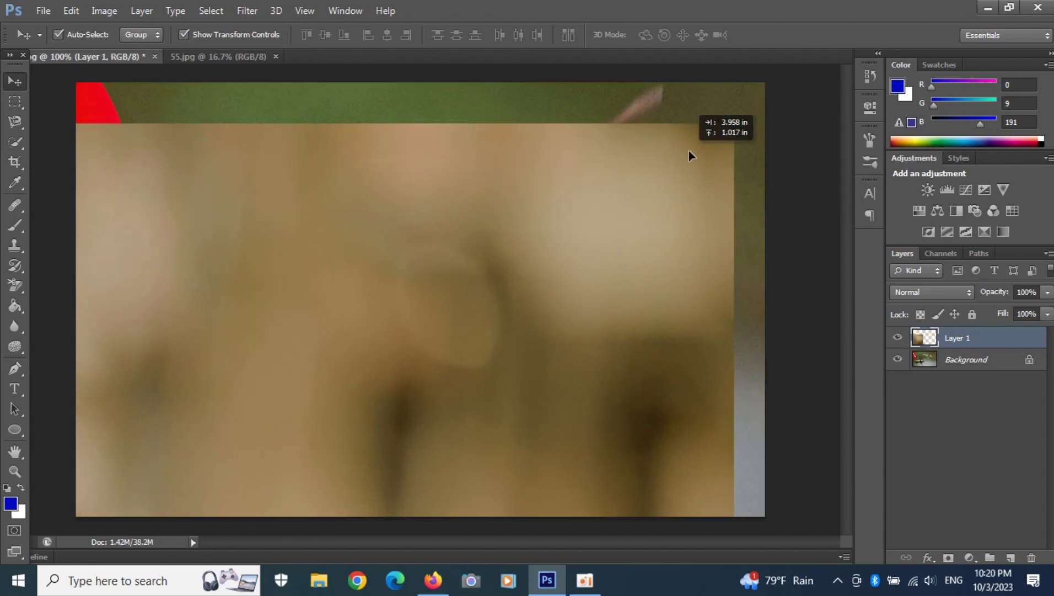
mouse_move(740, 122)
left_mouse_down()
mouse_move(170, 443)
mouse_move(719, 113)
mouse_move(243, 392)
mouse_move(682, 148)
mouse_move(237, 401)
mouse_move(749, 123)
mouse_move(116, 482)
mouse_move(604, 177)
mouse_move(720, 127)
mouse_move(650, 158)
left_mouse_up()
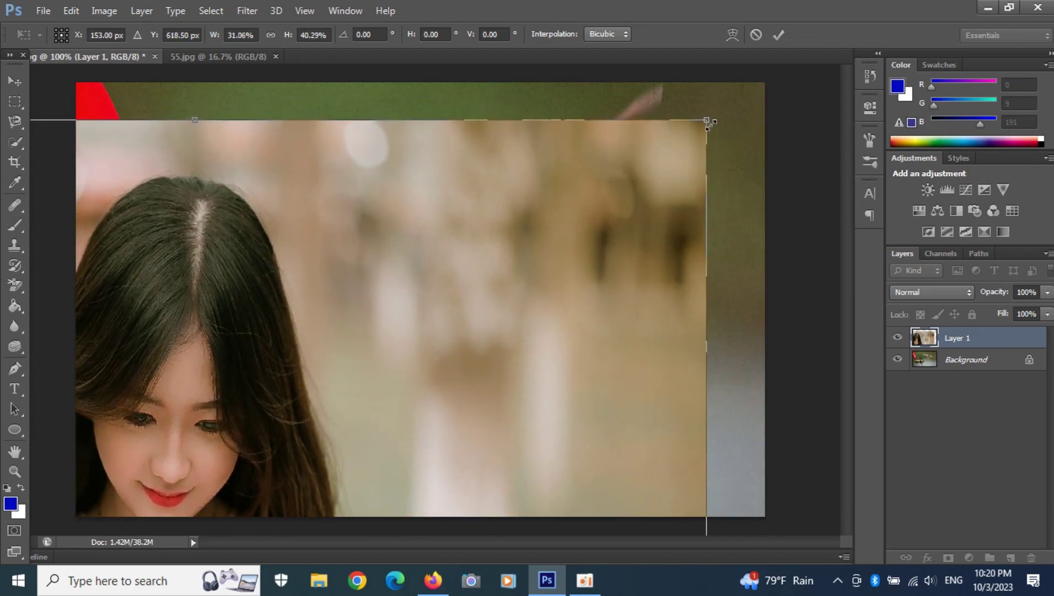
Step: Drag Layer 1's transform handles so the portrait fills the full canvas width, then commit
mouse_move(720, 117)
left_mouse_down()
mouse_move(196, 432)
mouse_move(134, 483)
mouse_move(574, 190)
mouse_move(594, 134)
mouse_move(590, 82)
left_mouse_up()
left_click_drag(533, 126, 527, 126)
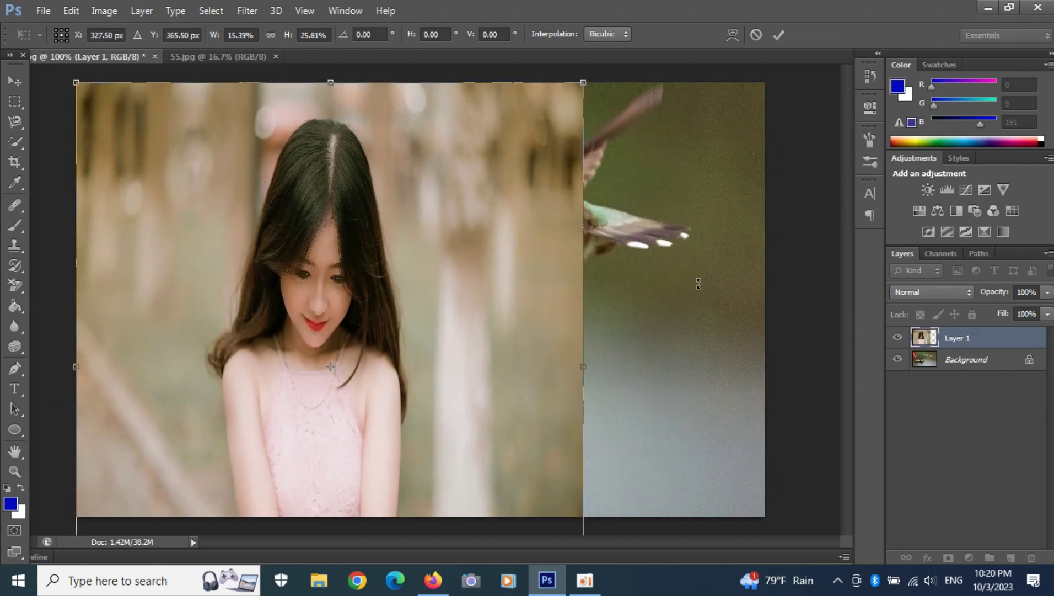
left_click_drag(583, 82, 483, 208)
left_click_drag(377, 306, 383, 184)
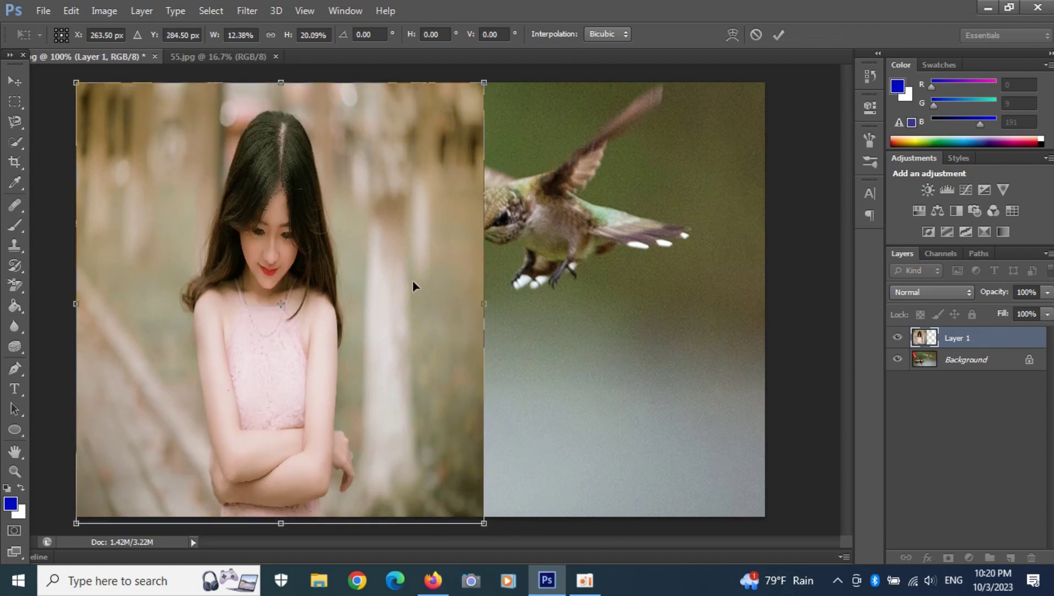
mouse_move(485, 523)
left_mouse_down()
mouse_move(640, 501)
mouse_move(765, 516)
left_mouse_up()
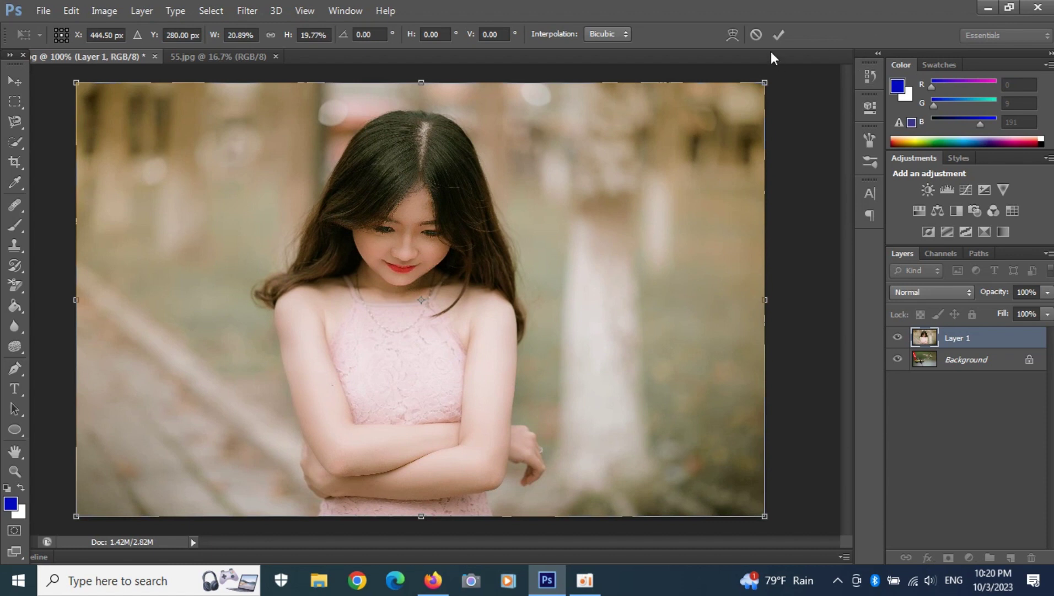
left_click(781, 36)
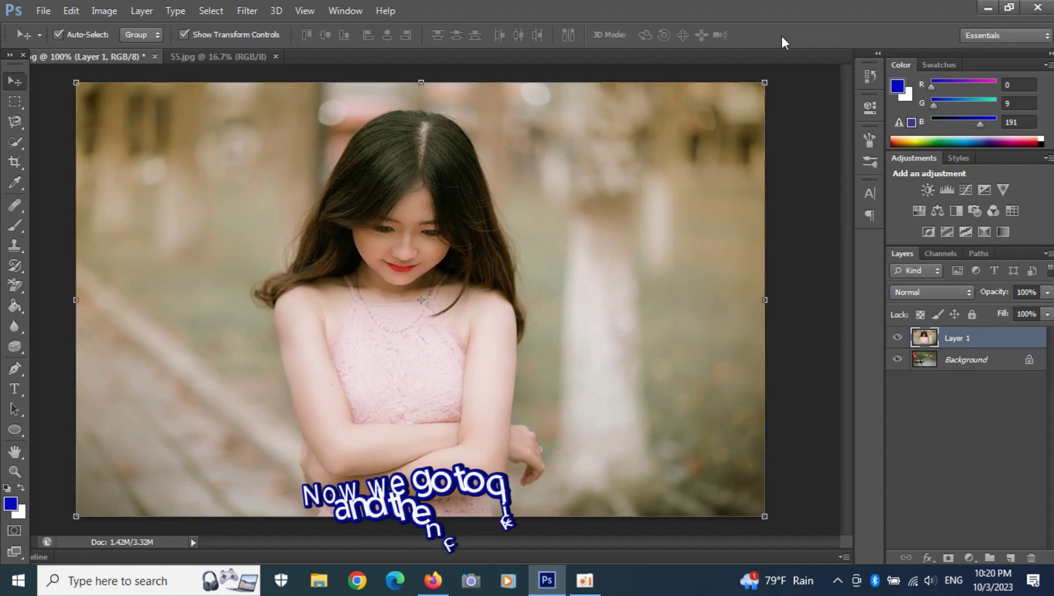
Step: Hide transform controls, choose the Paint Bucket, and add a new empty Layer 2
left_click(249, 36)
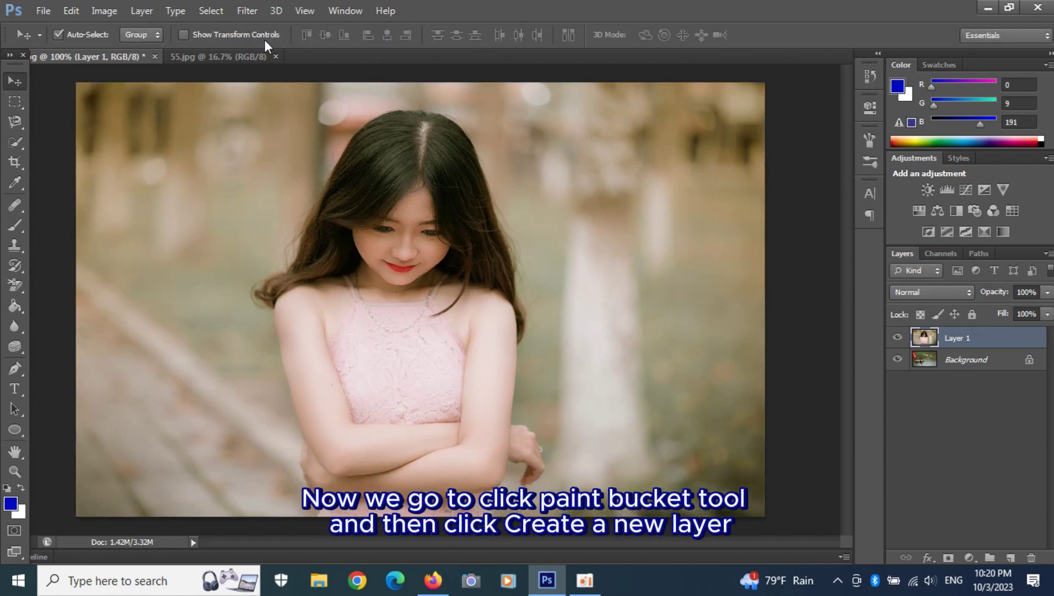
left_click(15, 307)
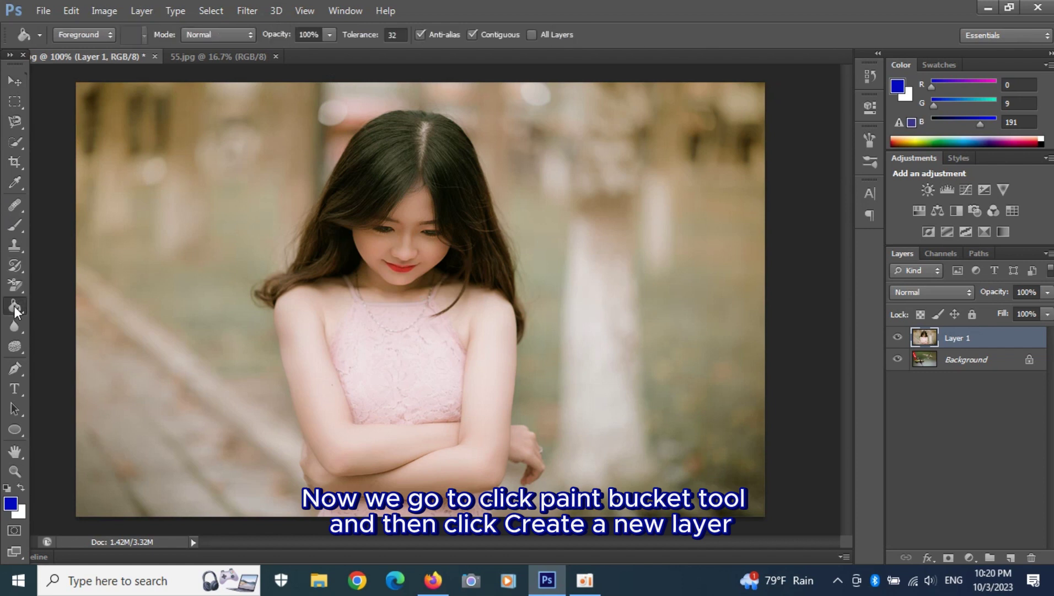
left_click(1011, 557)
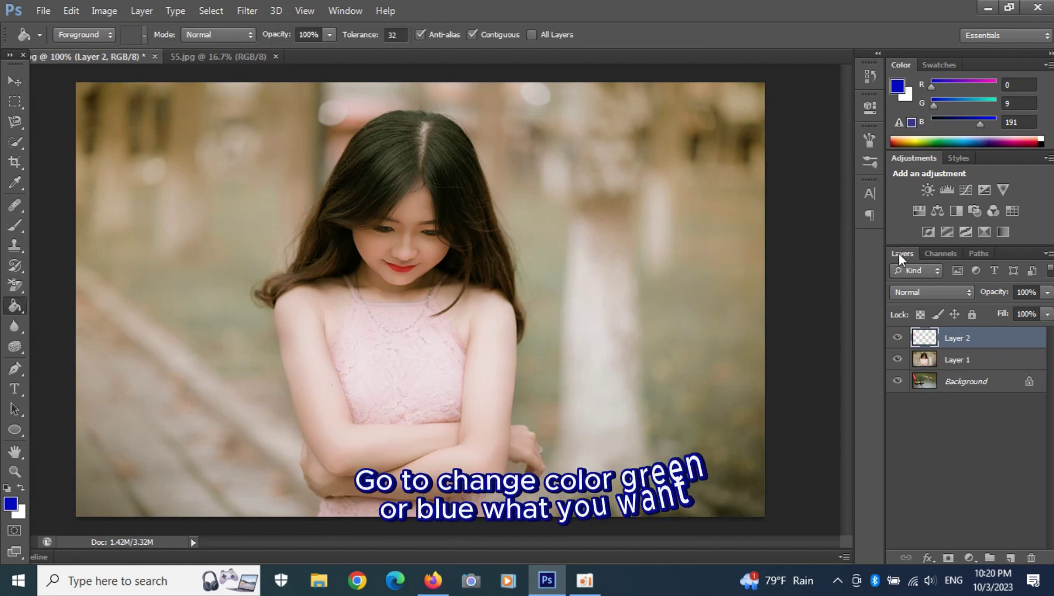
Step: Fill Layer 2 with blue #0009bf and move Layer 1 above it
left_click(899, 86)
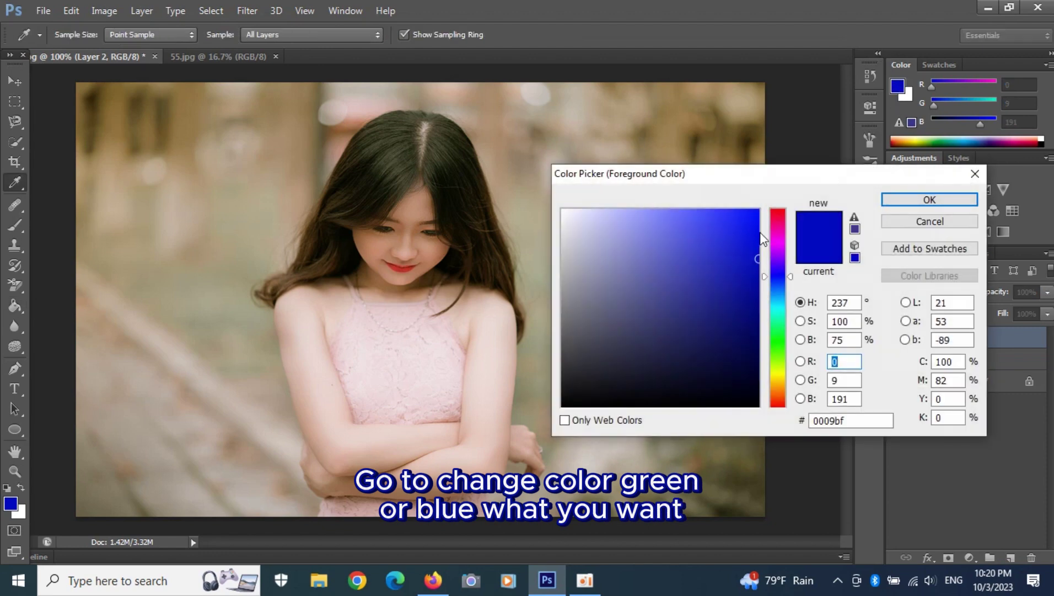
left_click(946, 203)
key("g")
left_click(722, 284)
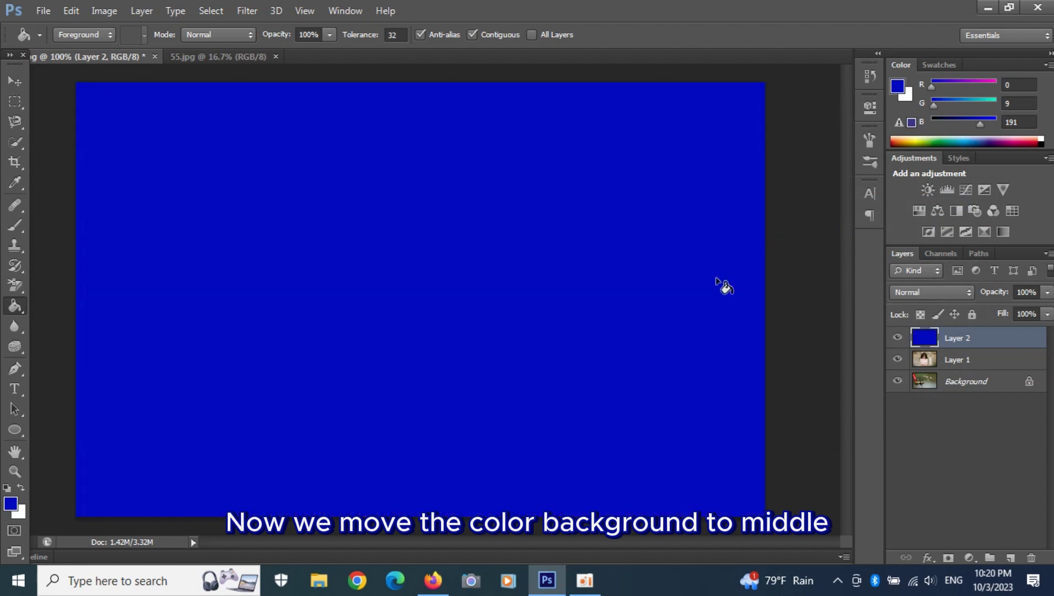
left_click_drag(954, 360, 931, 338)
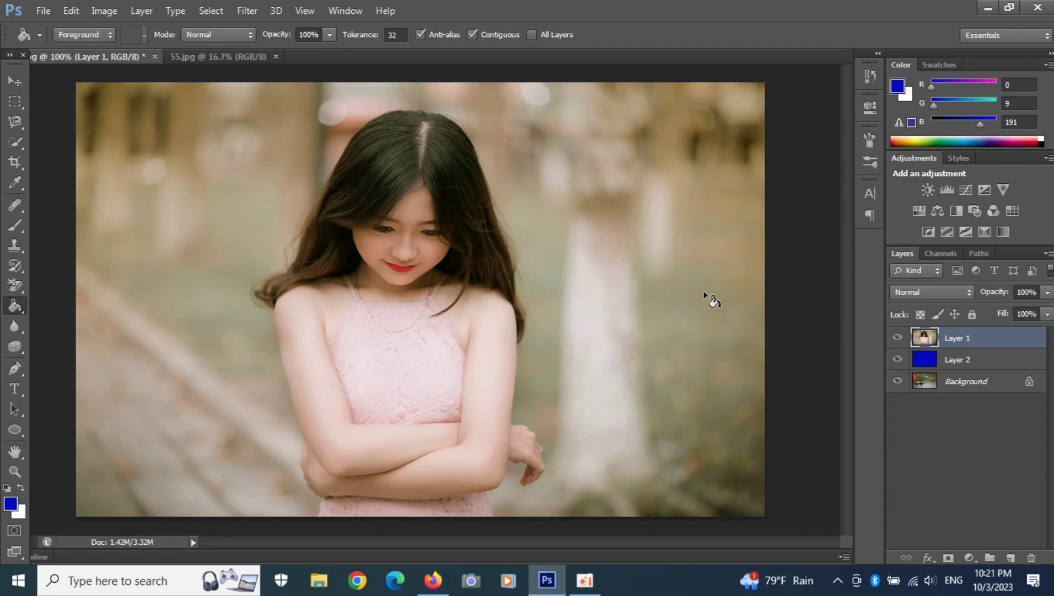
Step: Quick-select the girl's hair, face, shoulders, dress, arms and right-shoulder hair strand
left_click(19, 141)
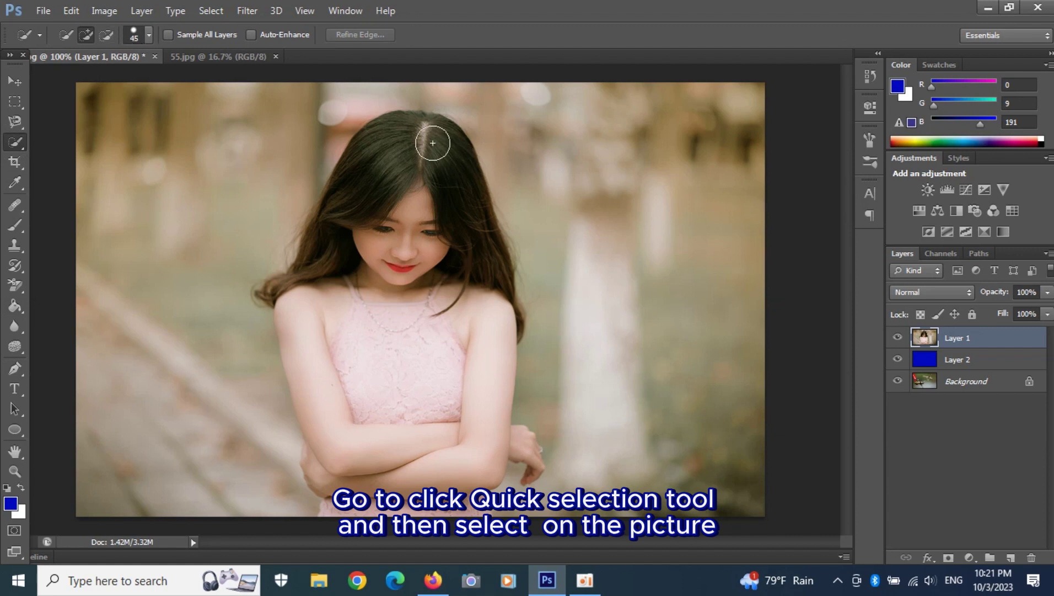
mouse_move(401, 135)
left_mouse_down()
mouse_move(403, 184)
mouse_move(287, 271)
mouse_move(437, 149)
mouse_move(510, 322)
left_mouse_up()
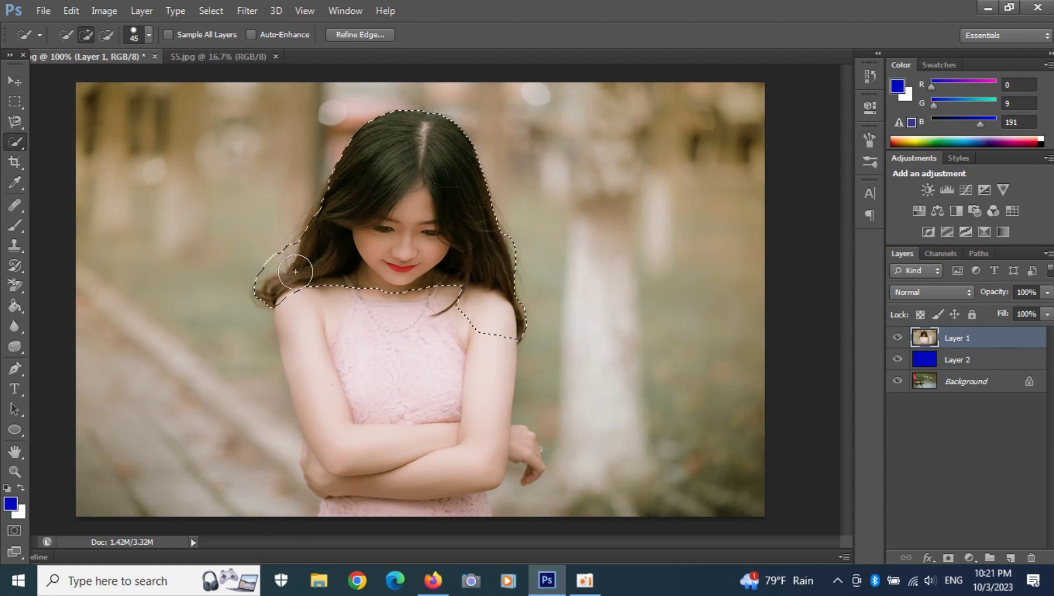
mouse_move(296, 271)
left_mouse_down()
mouse_move(487, 324)
mouse_move(496, 345)
mouse_move(486, 337)
left_mouse_up()
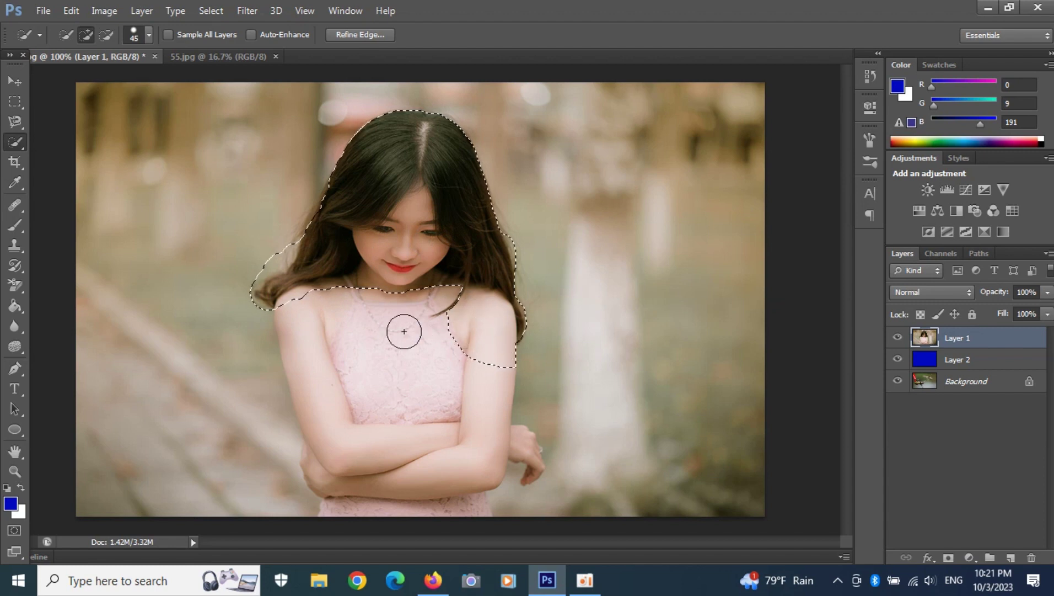
mouse_move(404, 331)
left_mouse_down()
mouse_move(254, 313)
mouse_move(287, 306)
mouse_move(384, 466)
mouse_move(348, 499)
mouse_move(485, 505)
left_mouse_up()
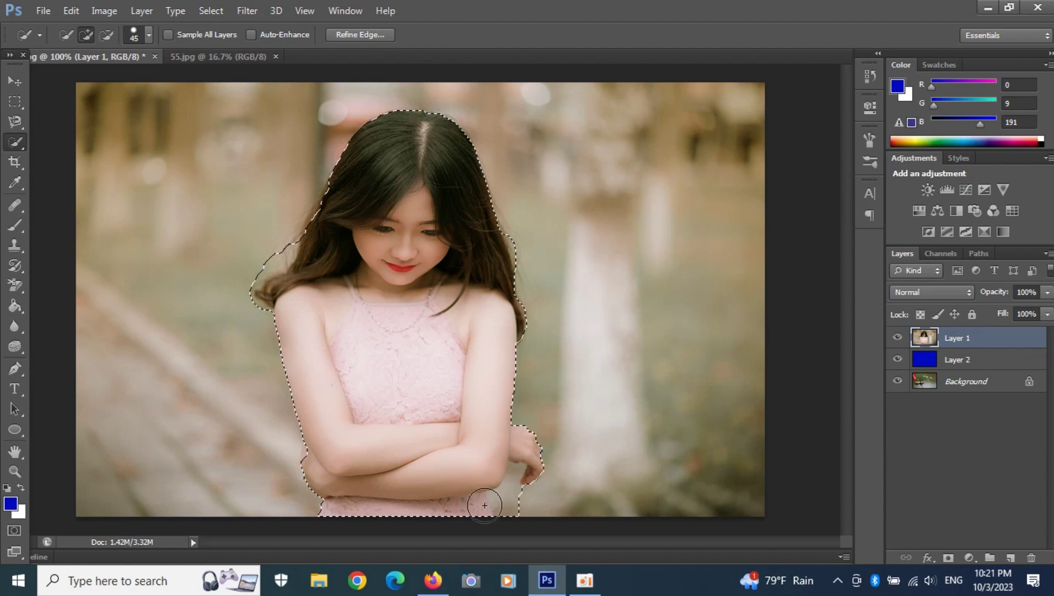
left_click(517, 322)
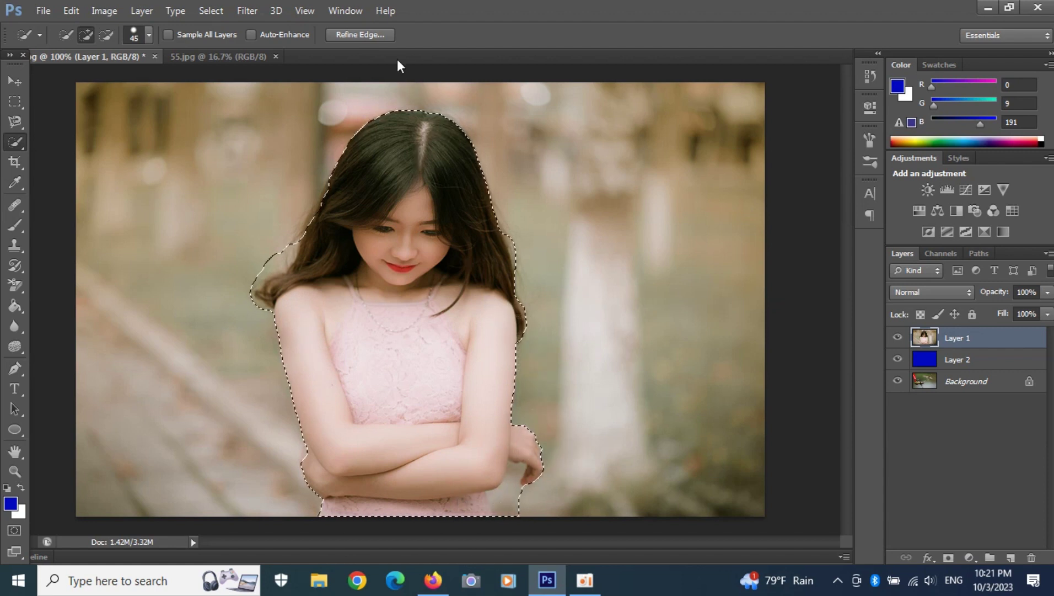
Step: In Refine Edge, set Radius 5.5 px, Smooth 0, Contrast 100% and Shift Edge 0%
left_click(381, 36)
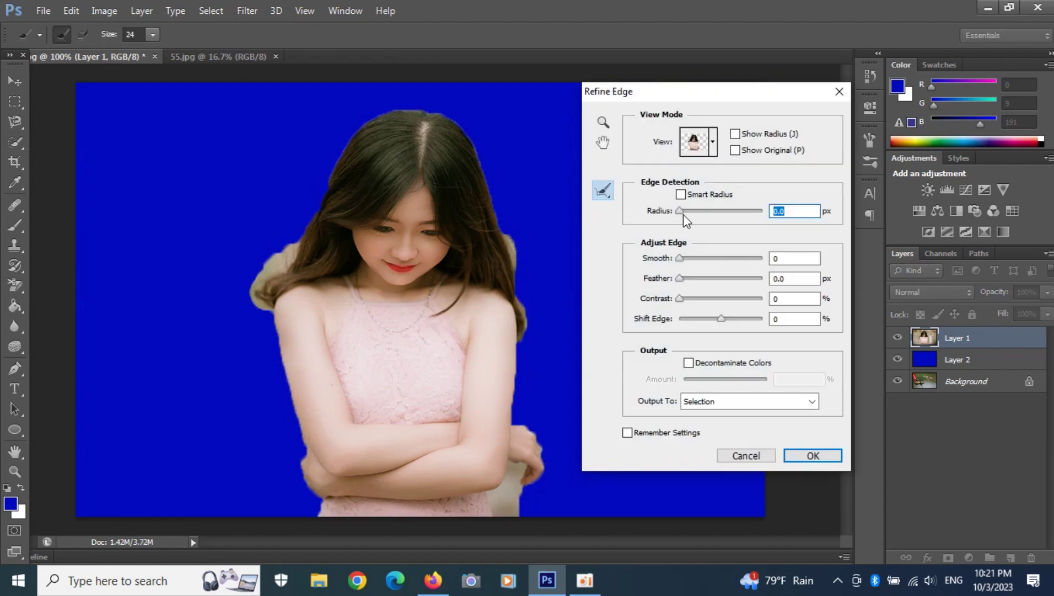
left_click_drag(681, 212, 706, 219)
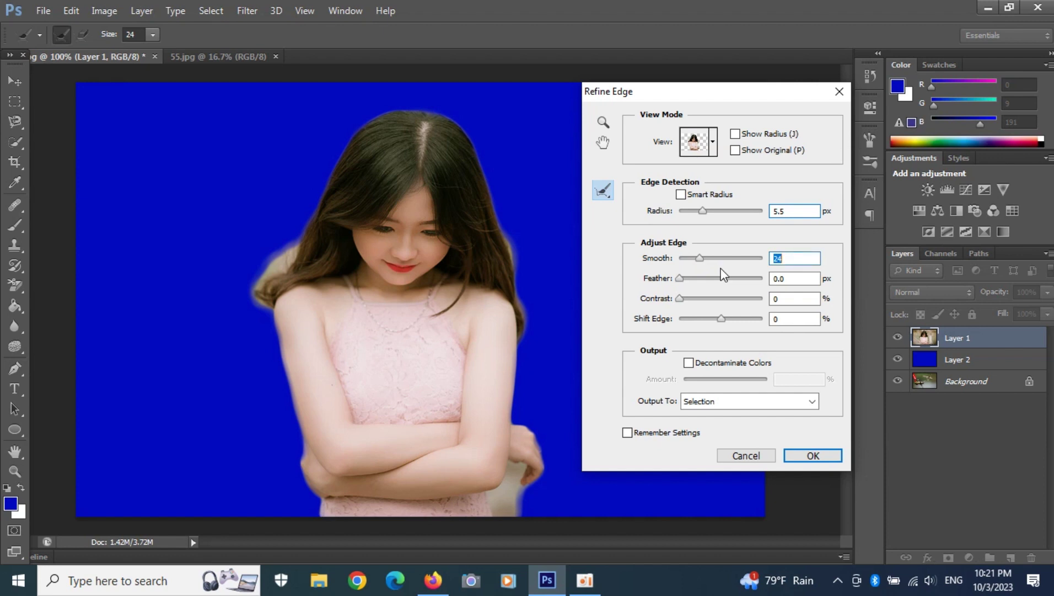
mouse_move(699, 258)
left_mouse_down()
mouse_move(695, 281)
mouse_move(680, 279)
left_mouse_up()
left_click_drag(696, 258, 678, 258)
mouse_move(680, 299)
left_mouse_down()
mouse_move(764, 309)
mouse_move(689, 325)
mouse_move(779, 315)
left_mouse_up()
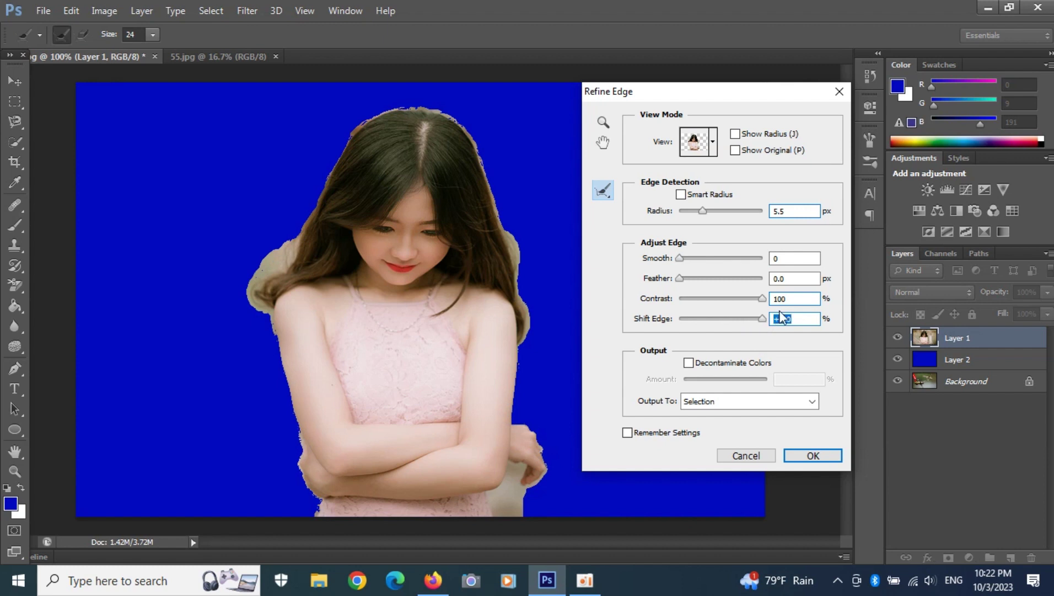
left_click_drag(771, 323, 719, 327)
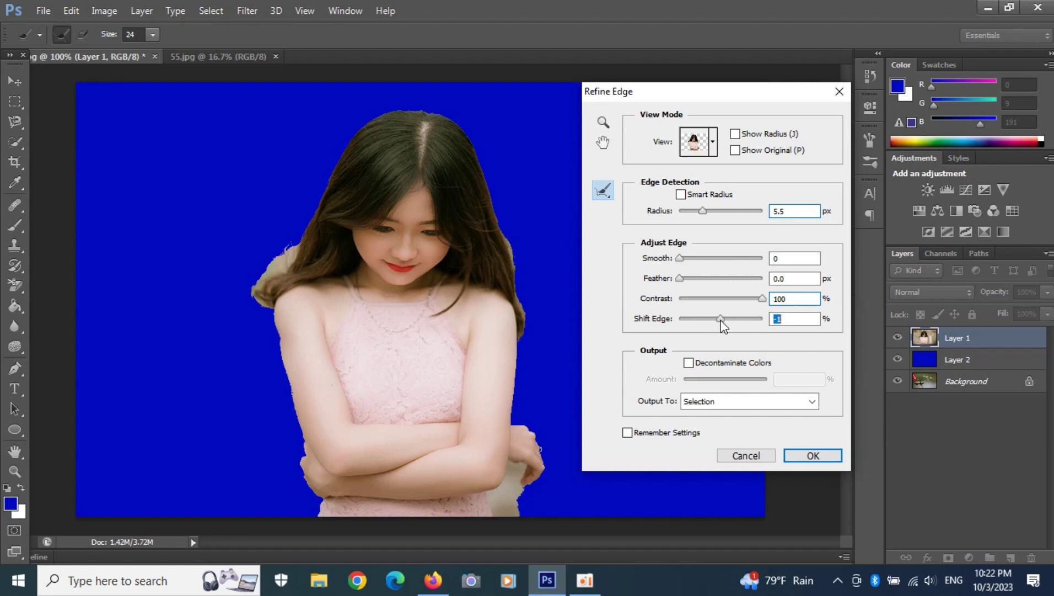
left_click_drag(722, 322, 717, 321)
left_click_drag(722, 322, 721, 322)
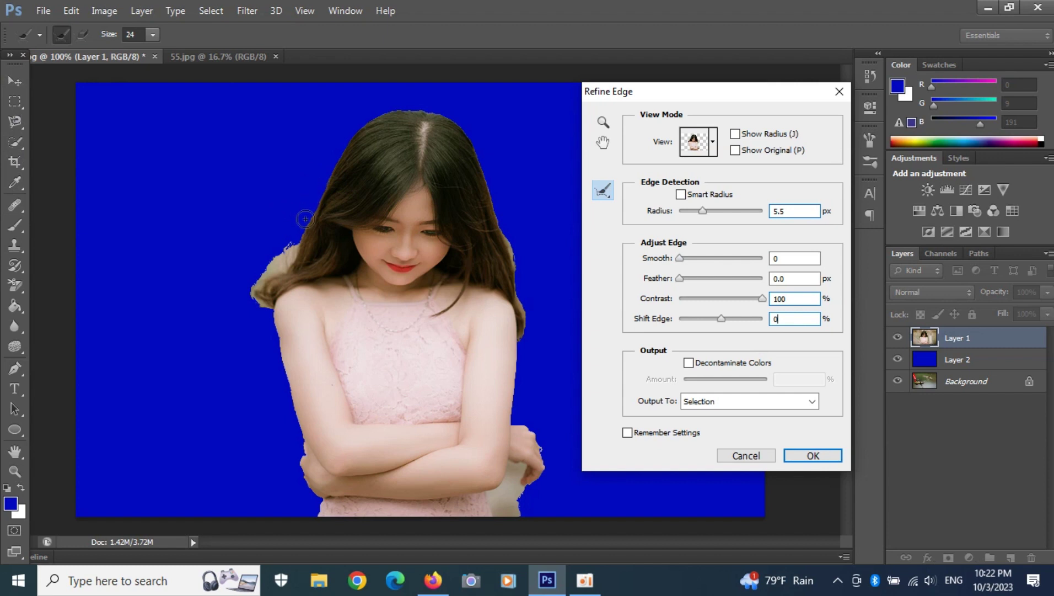
Step: Brush the Refine Radius tool along the left and right hair edges
left_click_drag(305, 219, 285, 258)
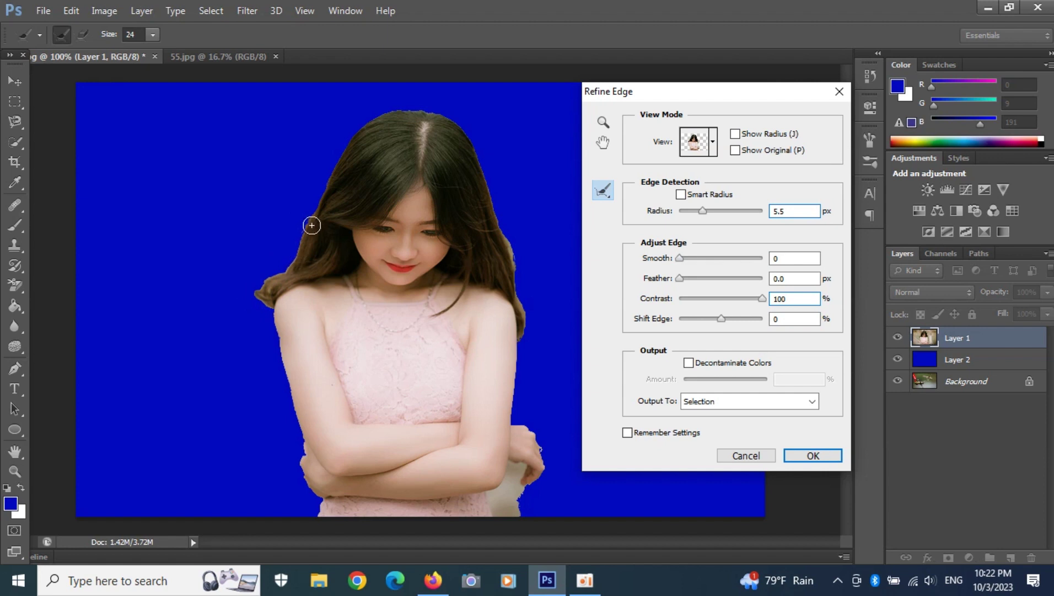
mouse_move(311, 225)
left_mouse_down()
mouse_move(275, 277)
mouse_move(304, 458)
left_mouse_up()
mouse_move(510, 229)
left_mouse_down()
mouse_move(525, 306)
mouse_move(520, 237)
left_mouse_up()
left_click_drag(518, 277, 524, 330)
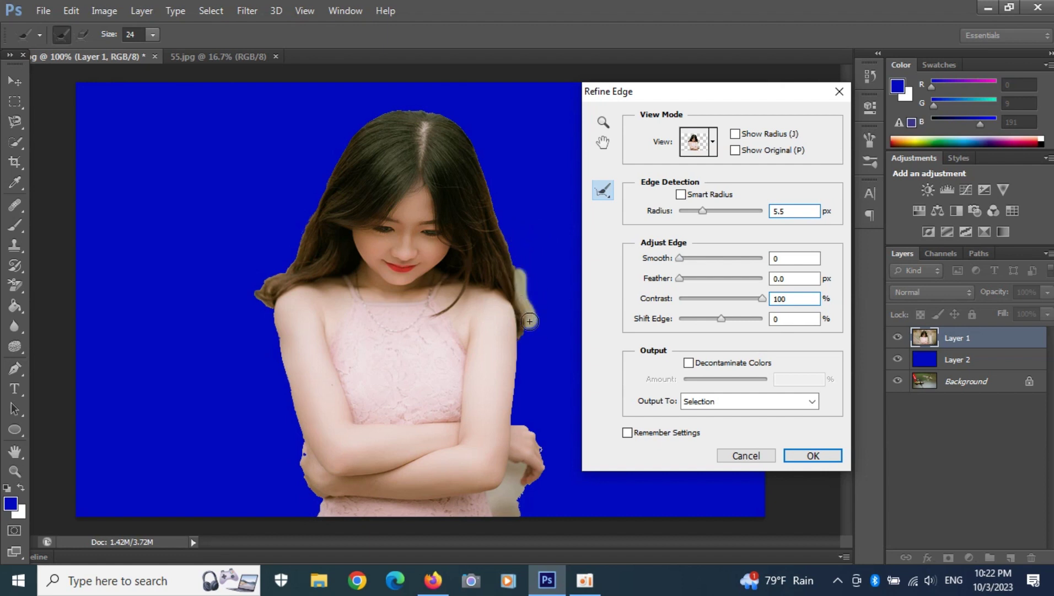
Step: Clean the edges around the right hand and along the left forearm
mouse_move(530, 458)
left_mouse_down()
mouse_move(546, 490)
mouse_move(512, 509)
left_mouse_up()
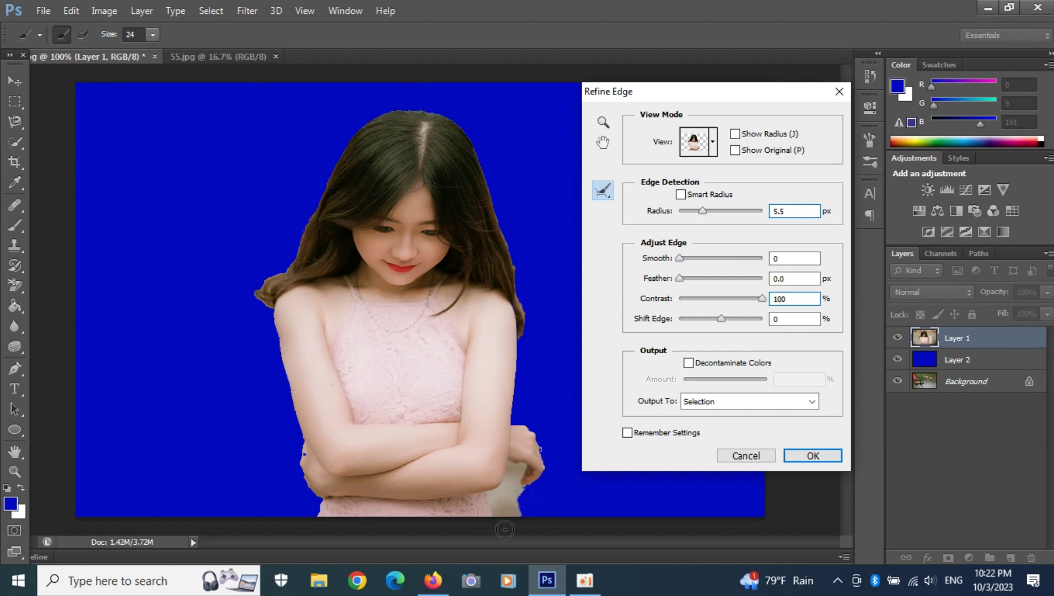
mouse_move(507, 467)
left_mouse_down()
mouse_move(513, 483)
mouse_move(497, 501)
left_mouse_up()
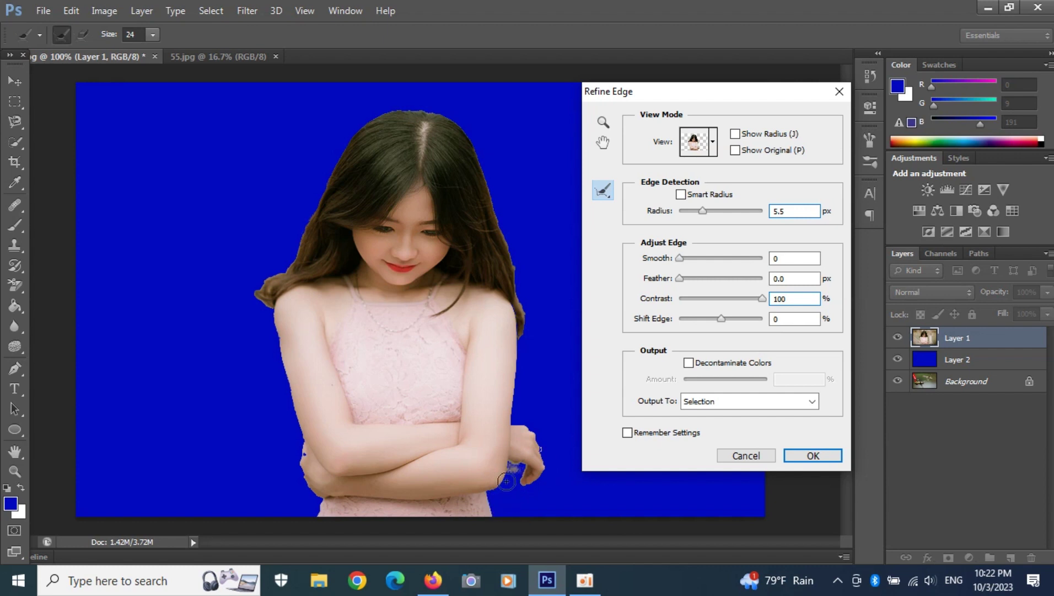
left_click_drag(513, 466, 535, 513)
left_click_drag(514, 463, 536, 515)
left_click_drag(513, 464, 534, 515)
left_click_drag(514, 463, 526, 508)
left_click_drag(521, 466, 511, 508)
left_click_drag(308, 443, 266, 419)
mouse_move(300, 452)
left_mouse_down()
mouse_move(269, 424)
mouse_move(276, 435)
left_mouse_up()
Step: Adjust the Refine Edge sliders to Smooth 6, Feather 1.4 px and edge Radius 1.6 px
left_click_drag(680, 258, 715, 258)
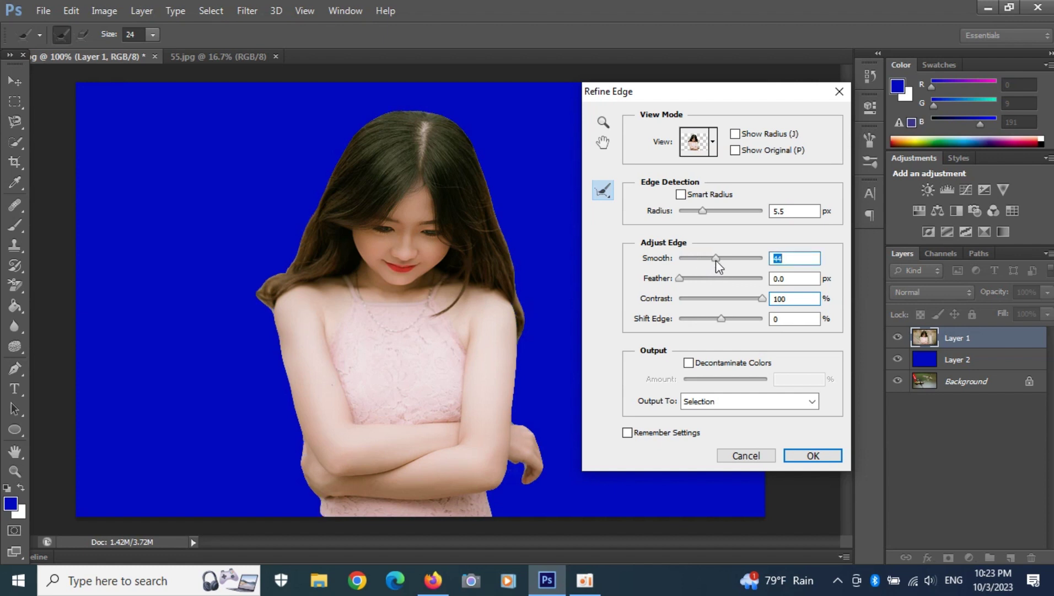
left_click_drag(712, 257, 686, 255)
left_click_drag(680, 278, 706, 297)
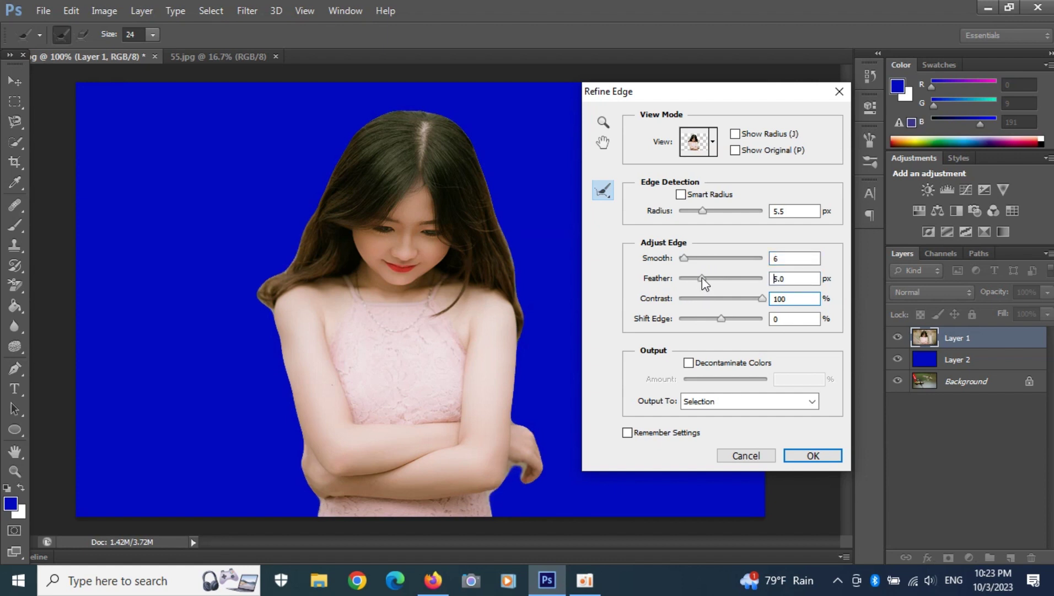
left_click_drag(702, 278, 684, 275)
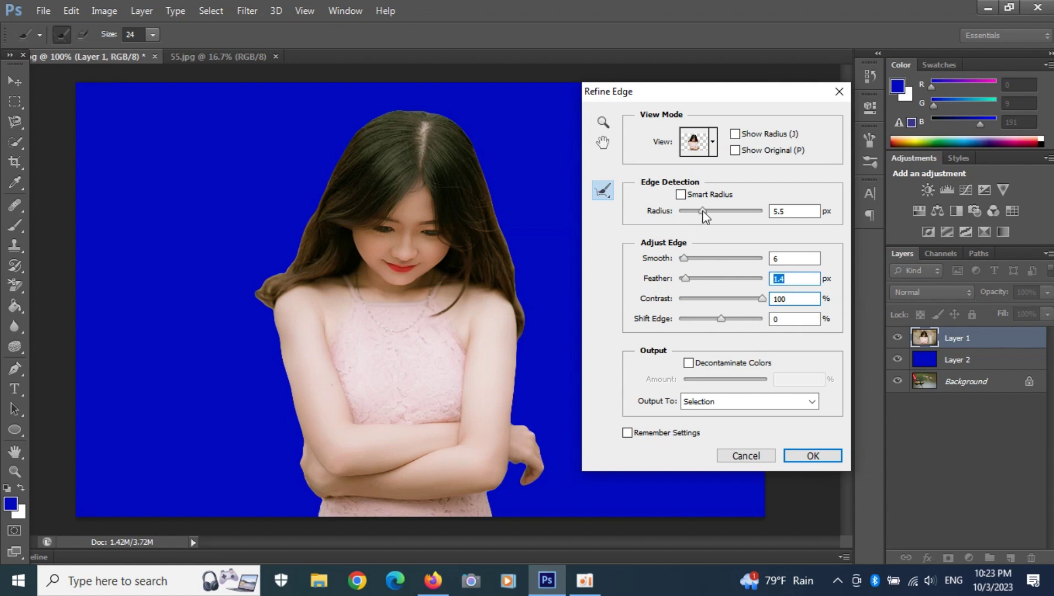
left_click_drag(699, 210, 687, 211)
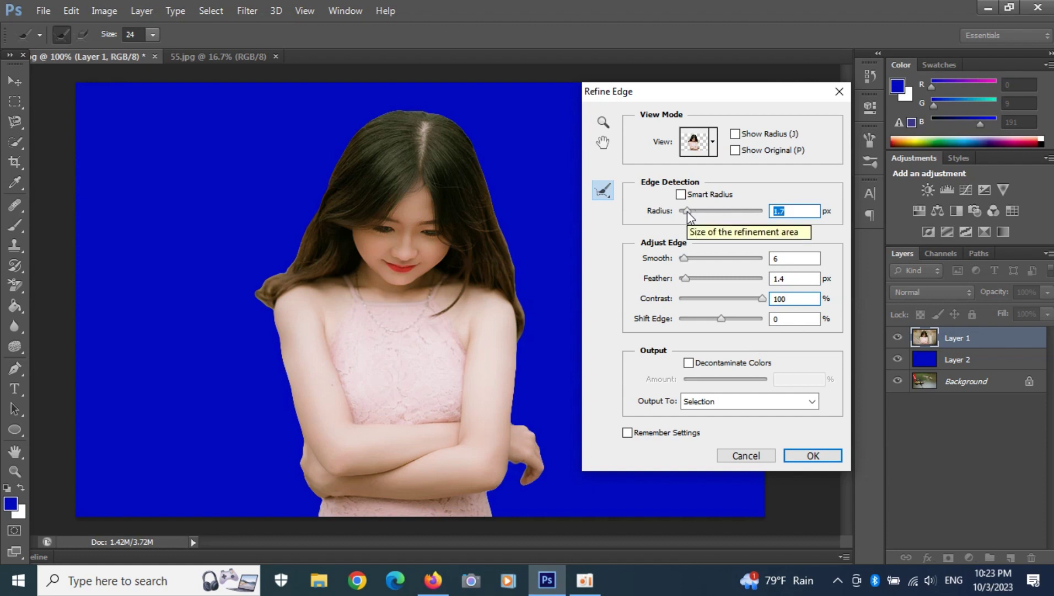
mouse_move(688, 210)
left_mouse_down()
mouse_move(656, 211)
mouse_move(683, 217)
left_mouse_up()
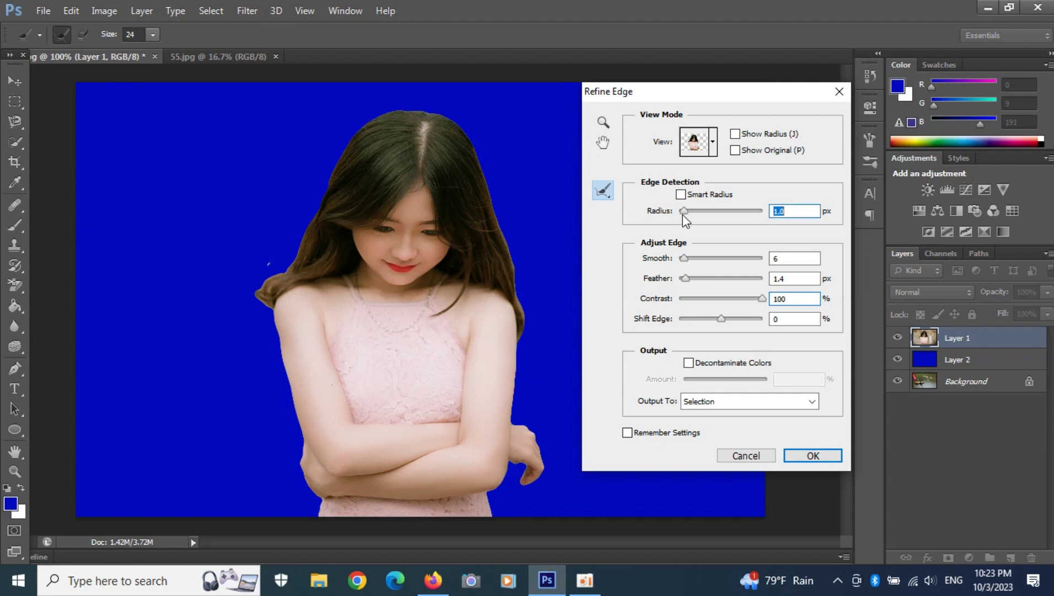
left_click_drag(684, 215, 689, 217)
Step: Keep the On Layers view, set Output To New Layer, and apply the refinement
left_click(712, 142)
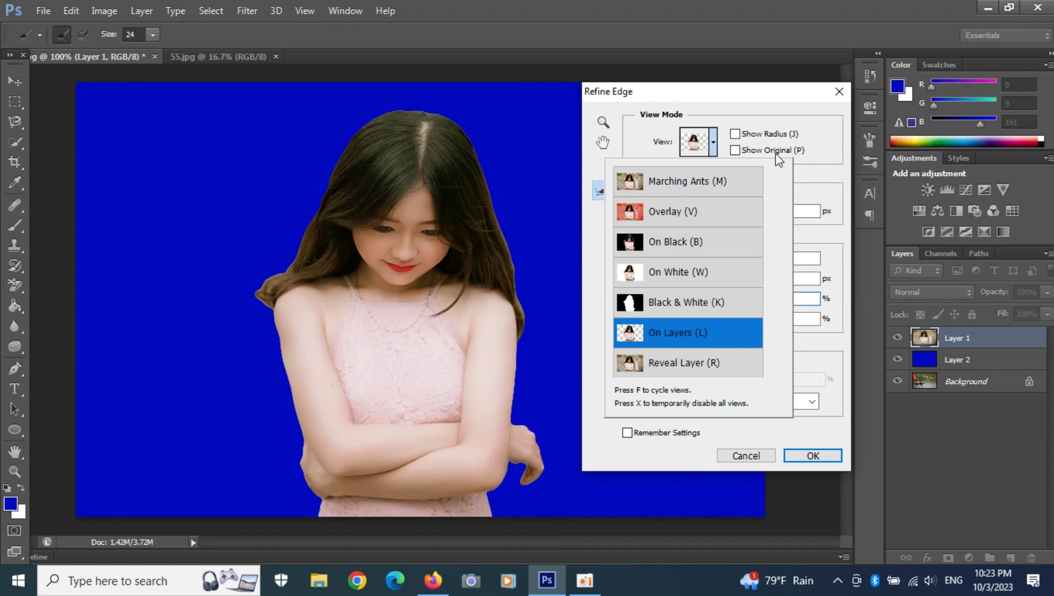
left_click(714, 144)
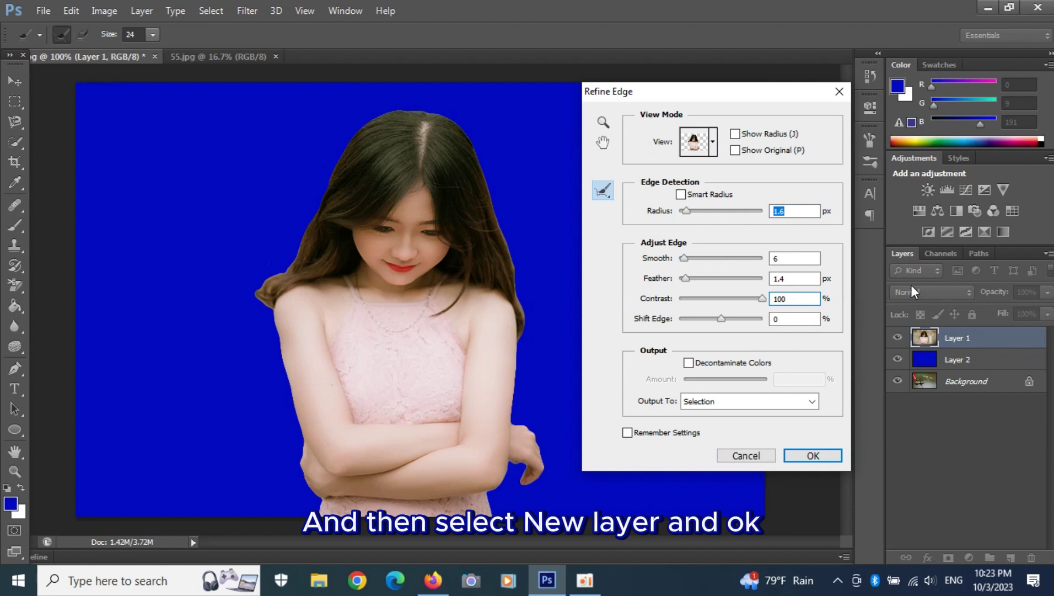
left_click(759, 401)
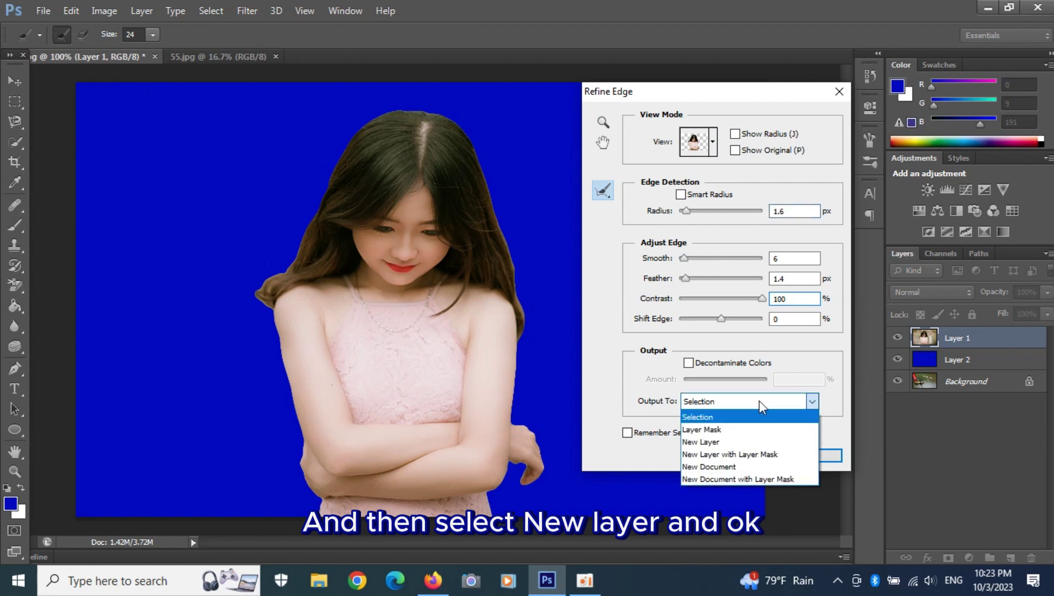
left_click(719, 441)
left_click(802, 454)
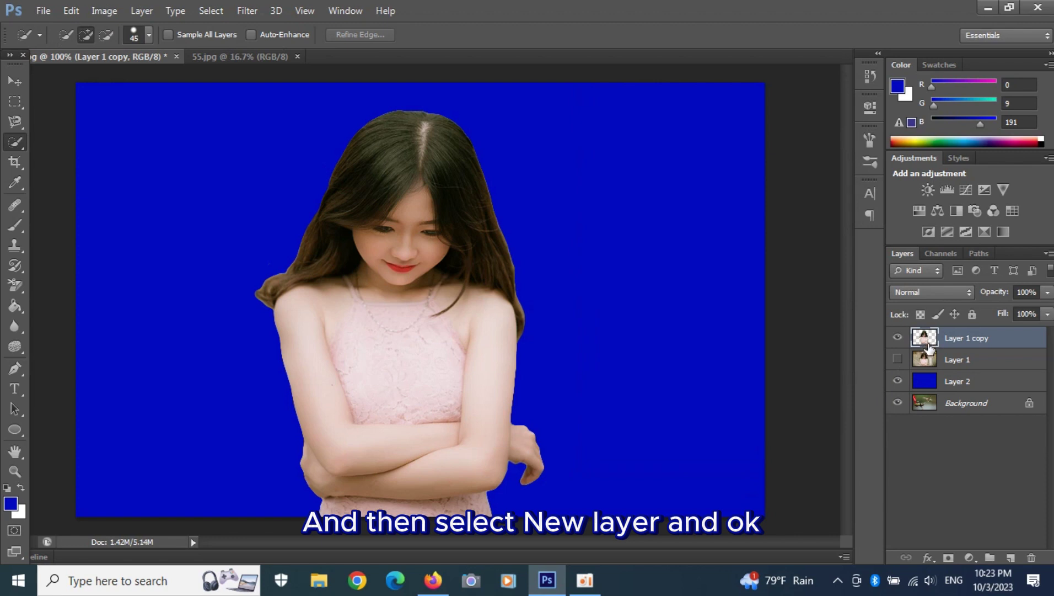
Step: Hide the blue Layer 2 and drag the cutout girl about 2 in left
left_click(925, 381)
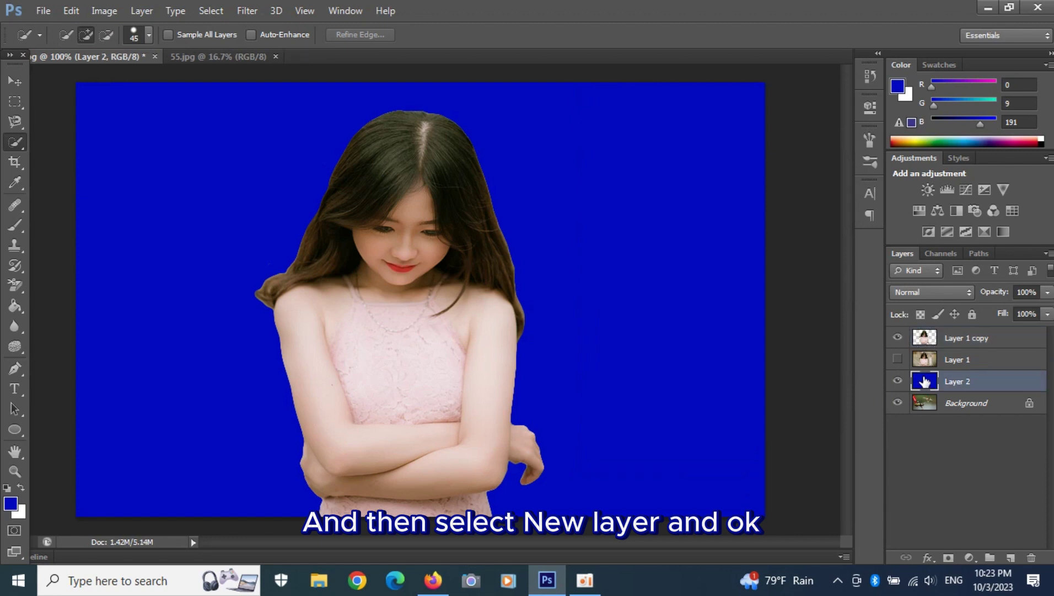
left_click(895, 384)
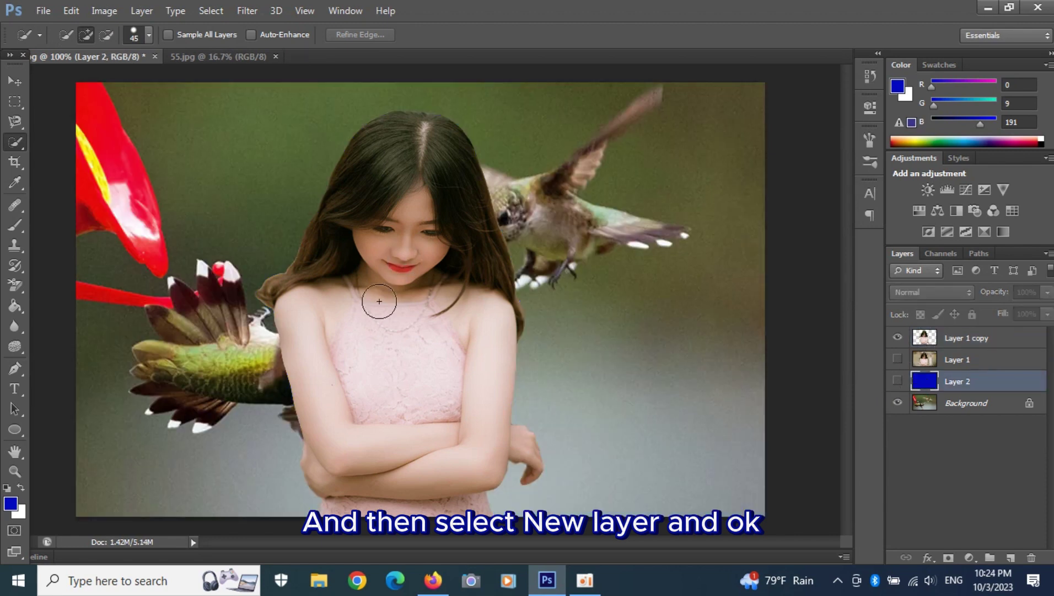
left_click(15, 83)
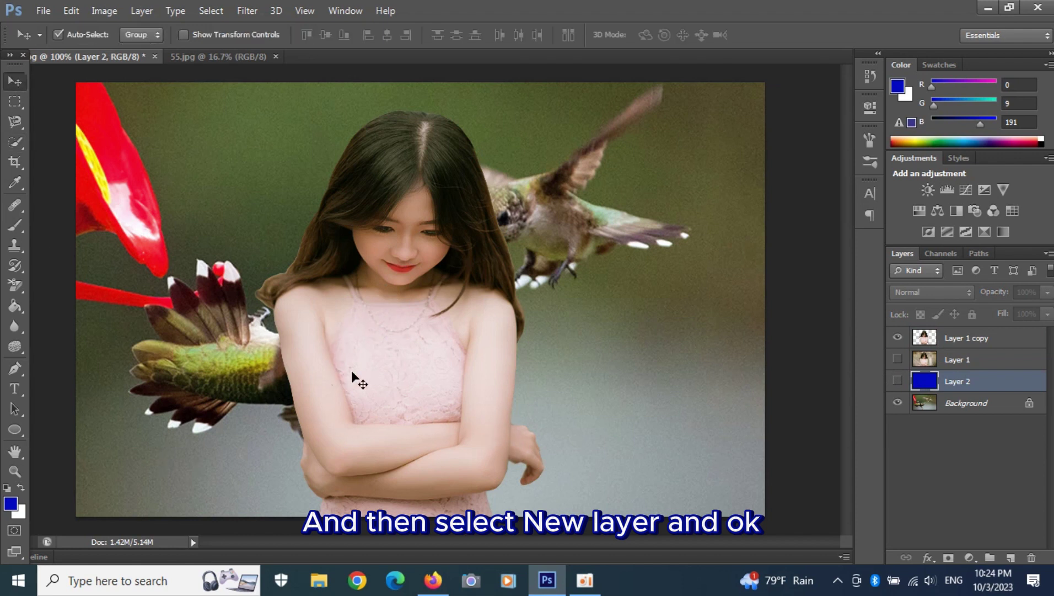
left_click_drag(424, 369, 238, 367)
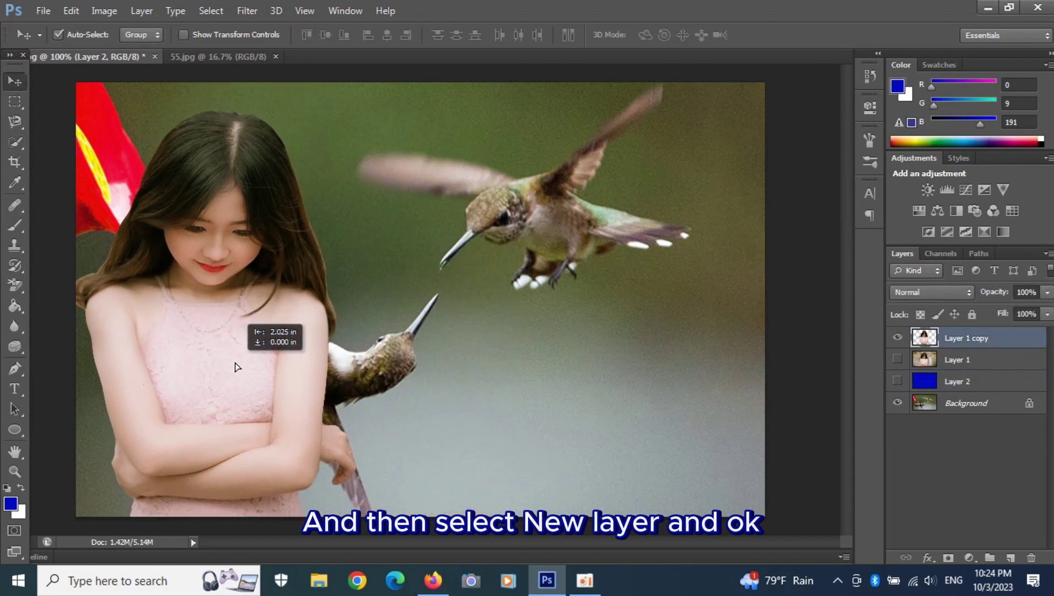
Step: Show Layer 1 again and move the cutout back into alignment with the original girl
left_click(897, 359)
mouse_move(160, 254)
left_mouse_down()
mouse_move(408, 254)
mouse_move(347, 248)
left_mouse_up()
mouse_move(380, 313)
left_mouse_down()
mouse_move(189, 321)
mouse_move(554, 318)
left_mouse_up()
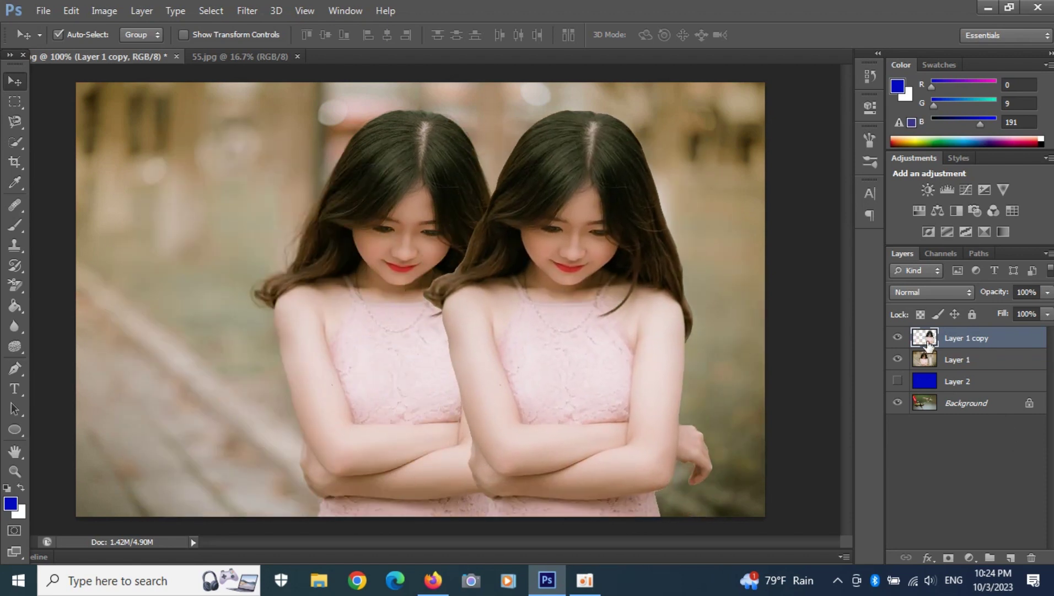
left_click_drag(597, 330, 473, 348)
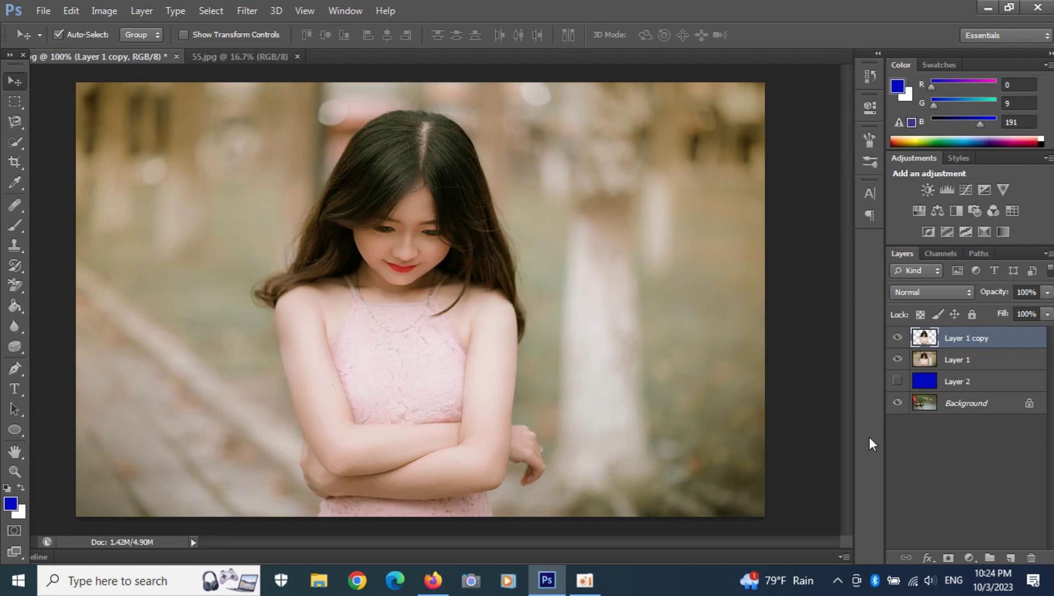
Step: Toggle layer visibility to leave Layer 1 hidden and the blue fill Layer 2 showing behind the girl
left_click(898, 359)
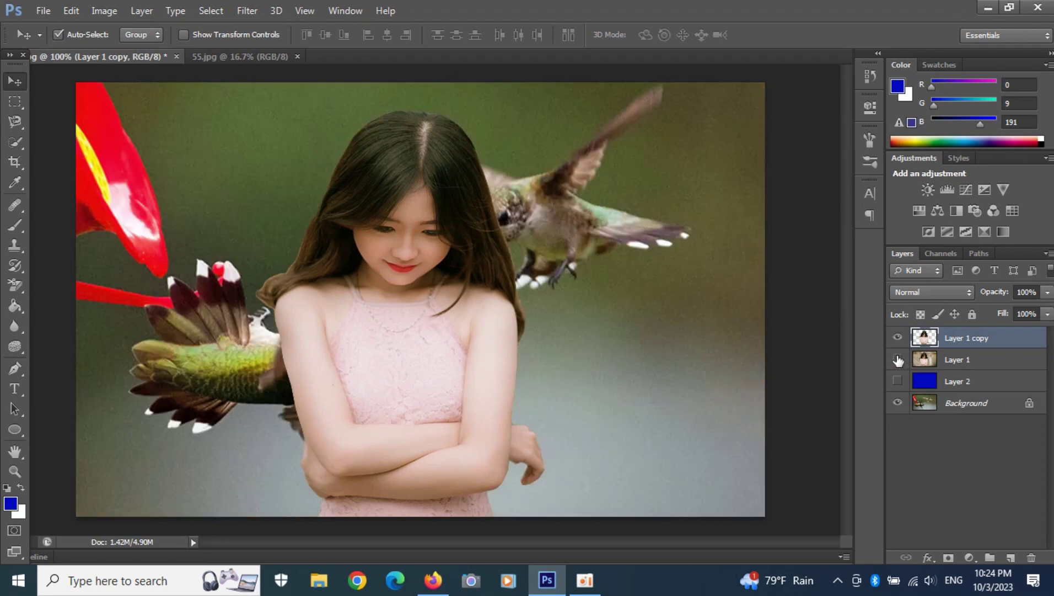
left_click(897, 382)
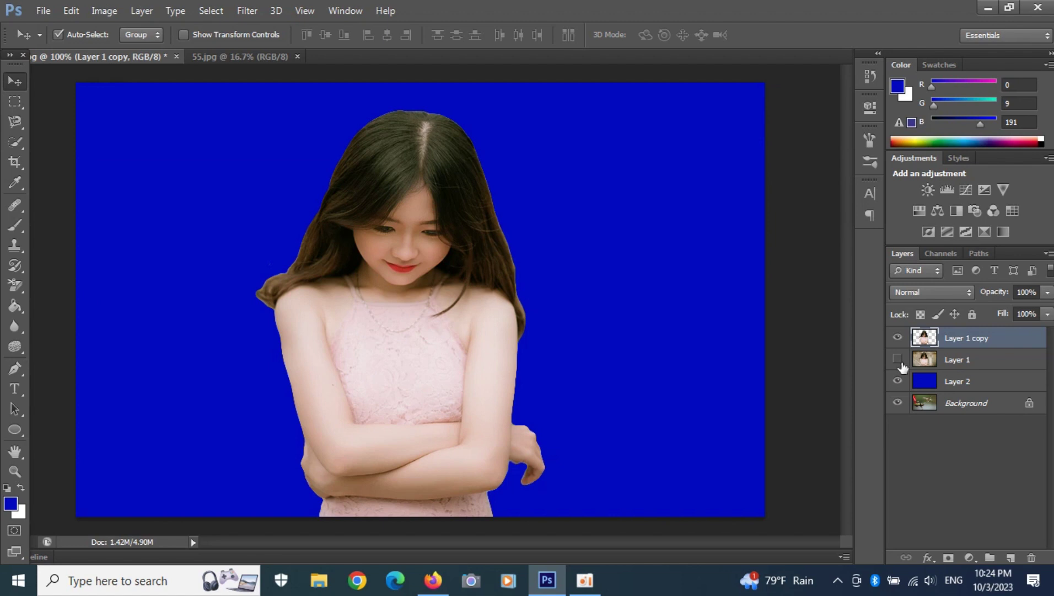
left_click(899, 359)
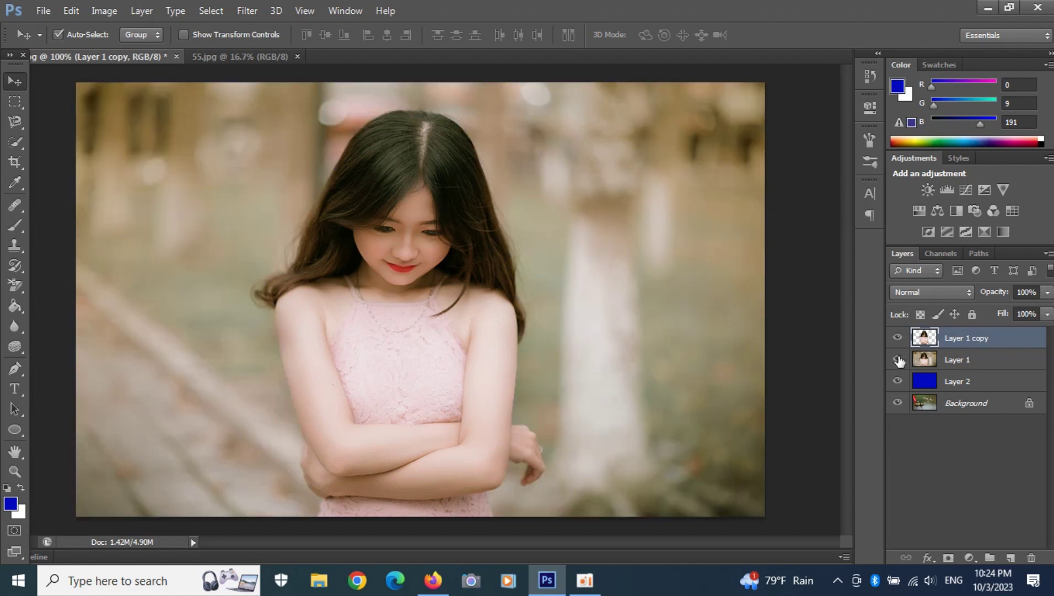
left_click(898, 360)
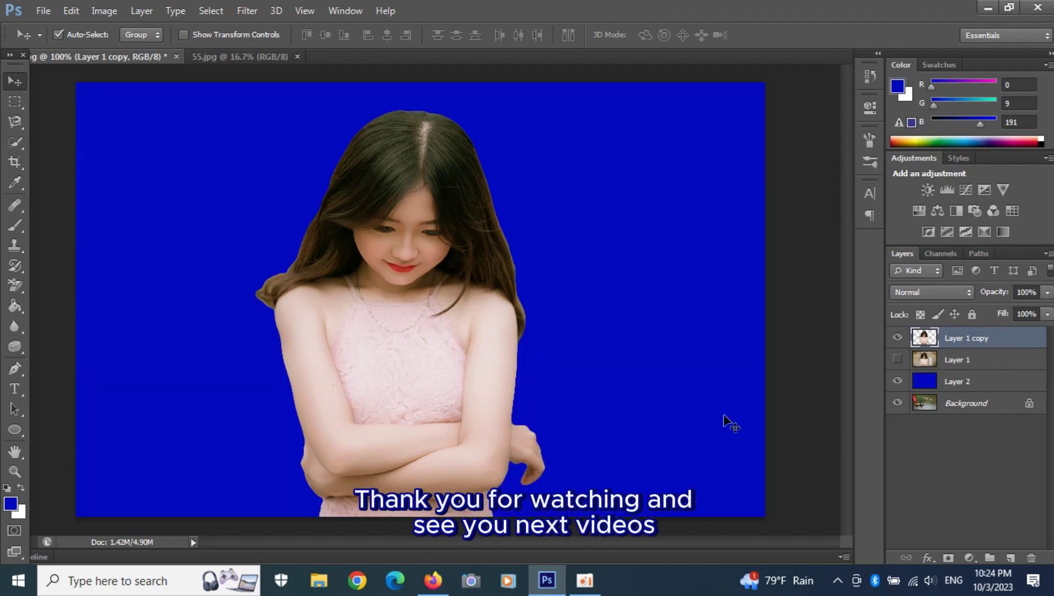
left_click(897, 381)
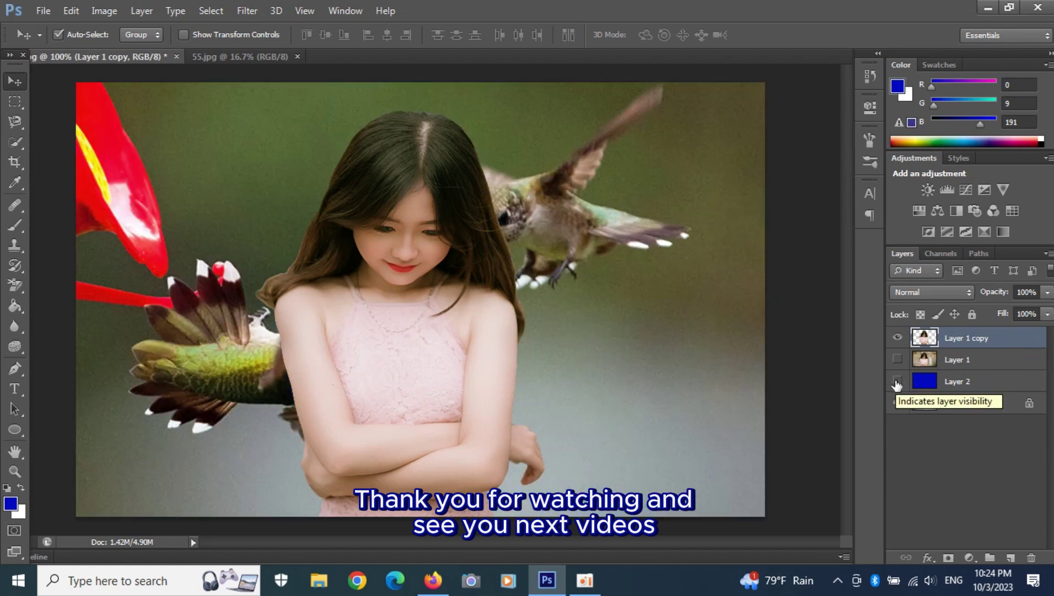
left_click(897, 381)
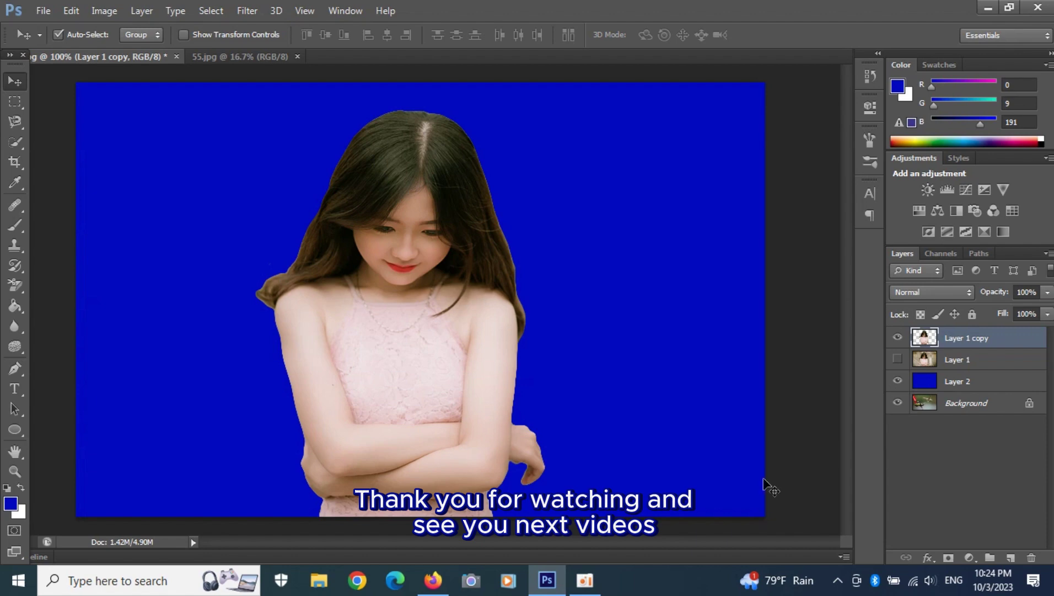